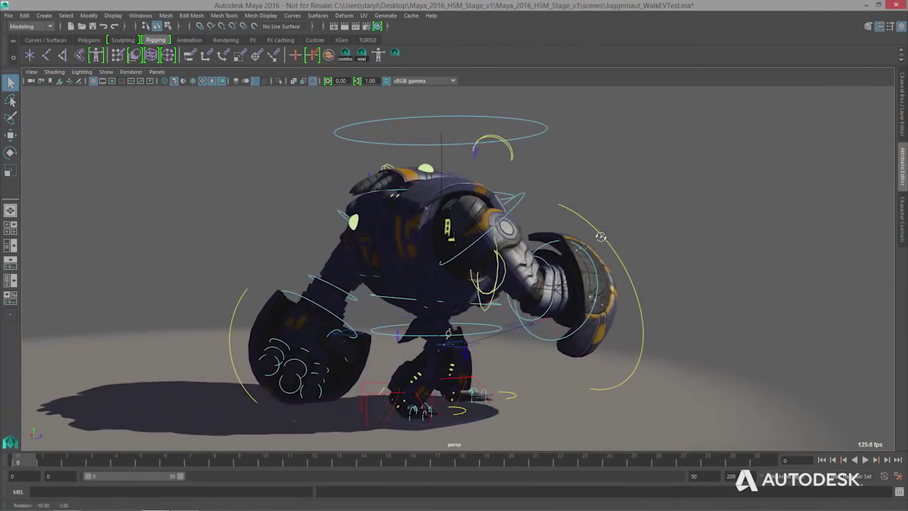
# Turn on the Evaluation heads-up display in the viewport
pyautogui.scroll(2, 525, 237)
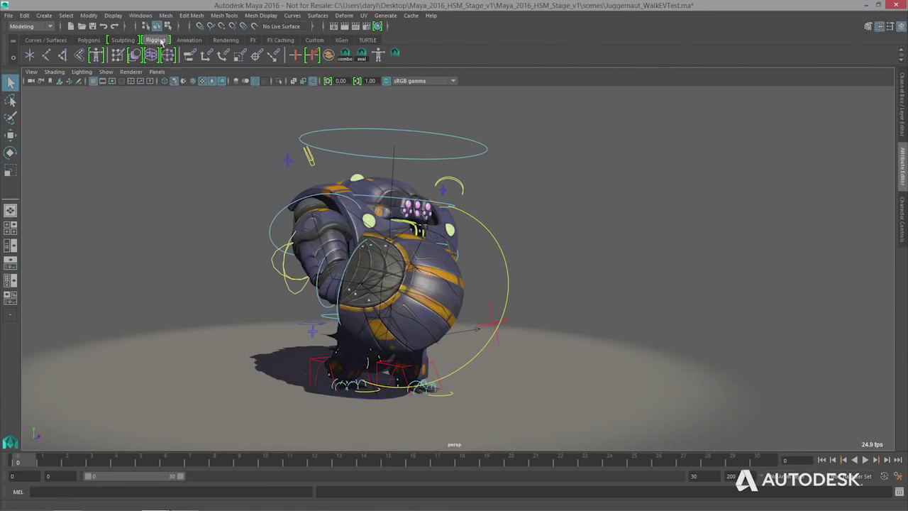
pyautogui.click(139, 15)
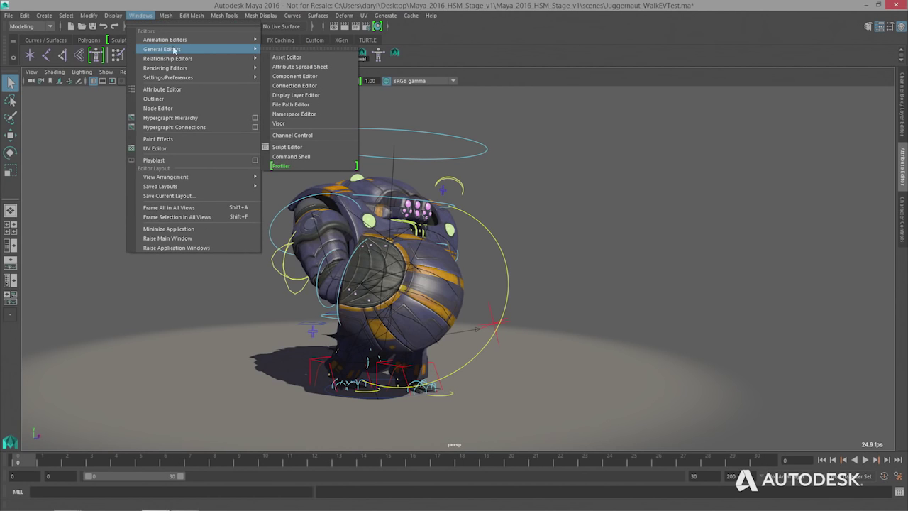
pyautogui.moveTo(114, 16)
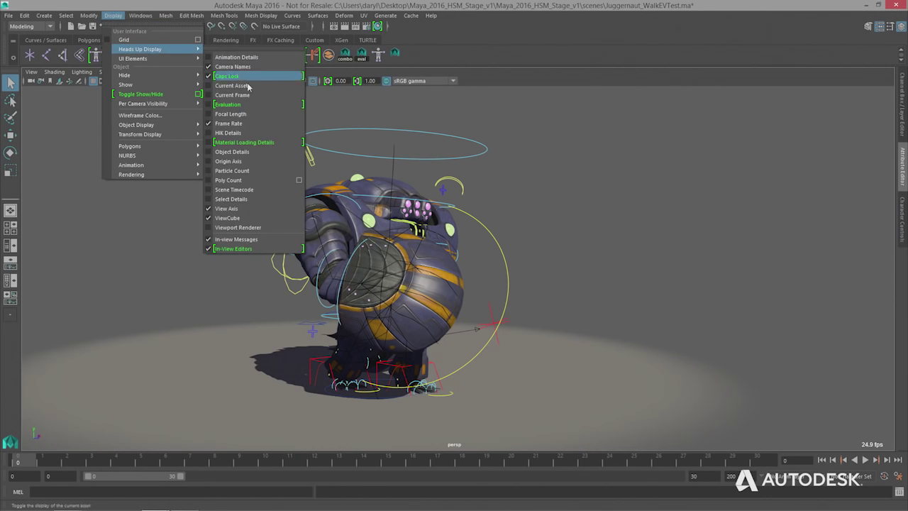
pyautogui.click(245, 106)
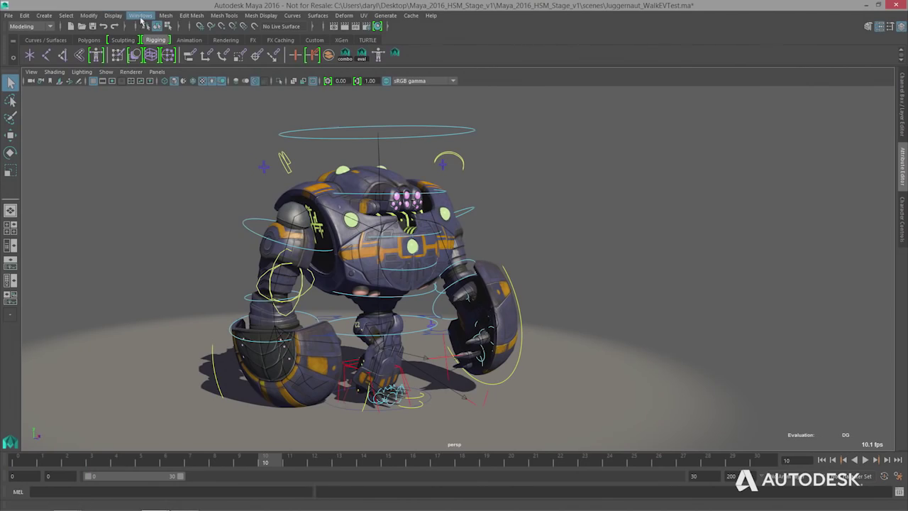
# Open the Profiler and arrange its window and the viewport so the robot character stays in view beside it
pyautogui.click(141, 16)
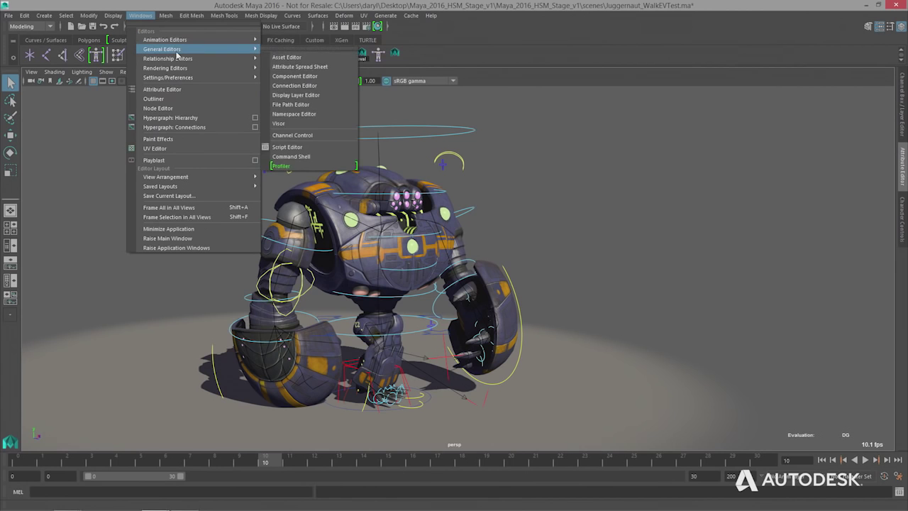
pyautogui.click(324, 166)
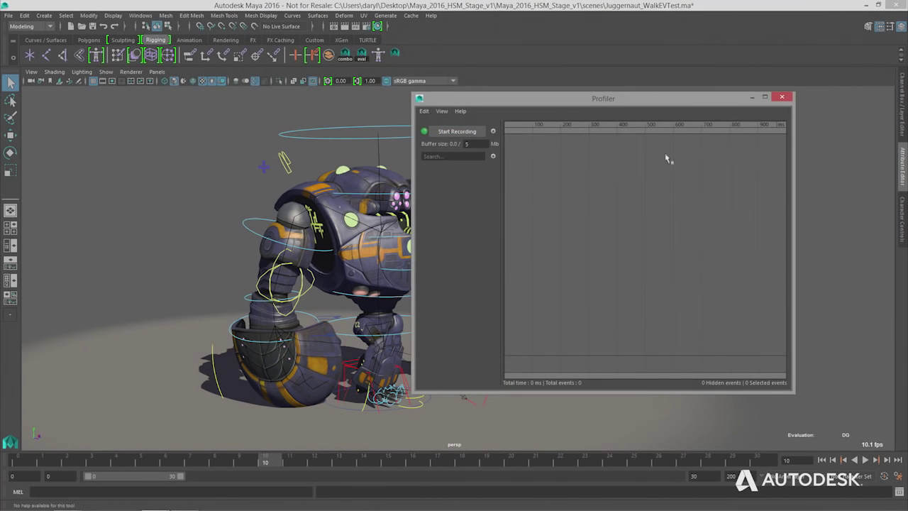
pyautogui.moveTo(602, 100); pyautogui.dragTo(687, 106)
pyautogui.keyDown('alt'); pyautogui.moveTo(386, 213); pyautogui.dragTo(296, 201); pyautogui.keyUp('alt')
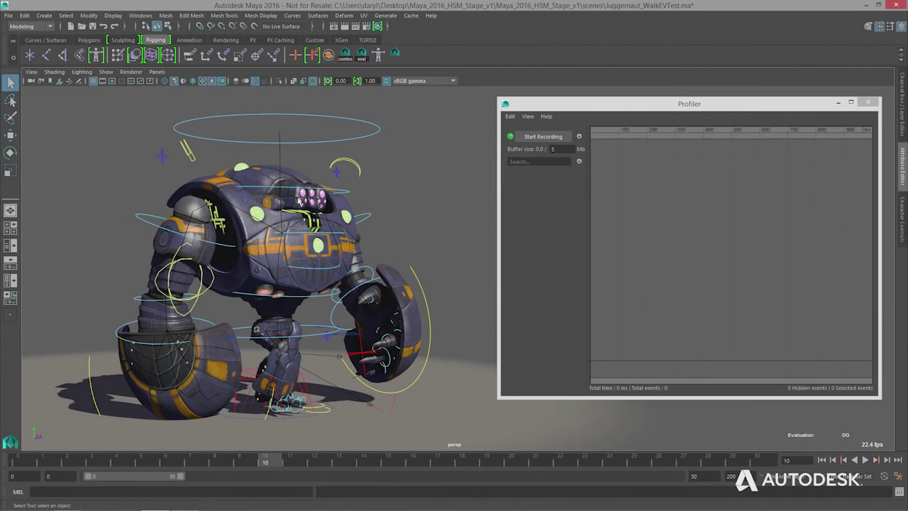
# Review the Profiler's record categories, play the walk animation and record a profile of the playback
pyautogui.click(579, 136)
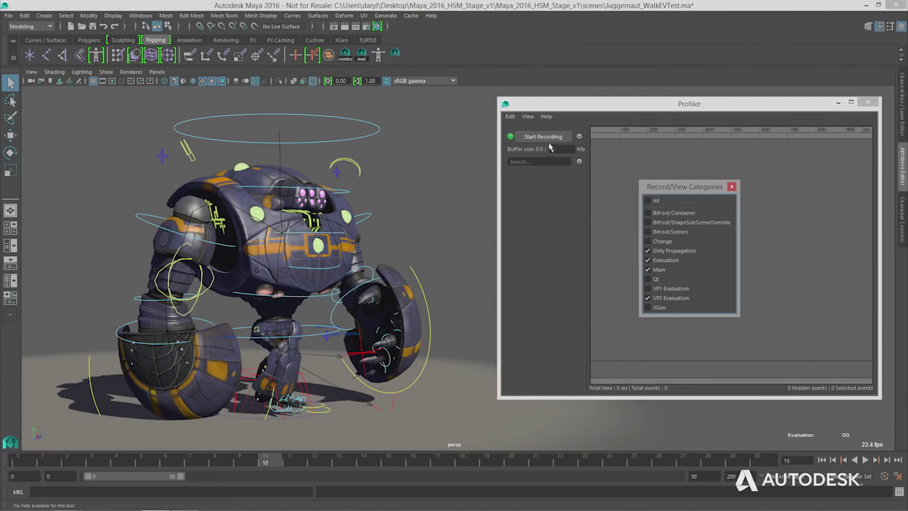
pyautogui.click(866, 460)
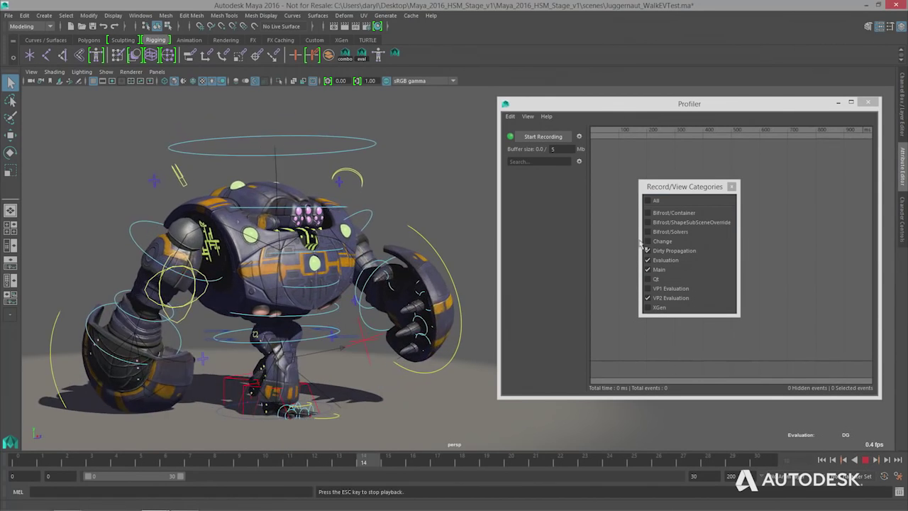
pyautogui.click(731, 187)
pyautogui.click(543, 137)
pyautogui.click(543, 137)
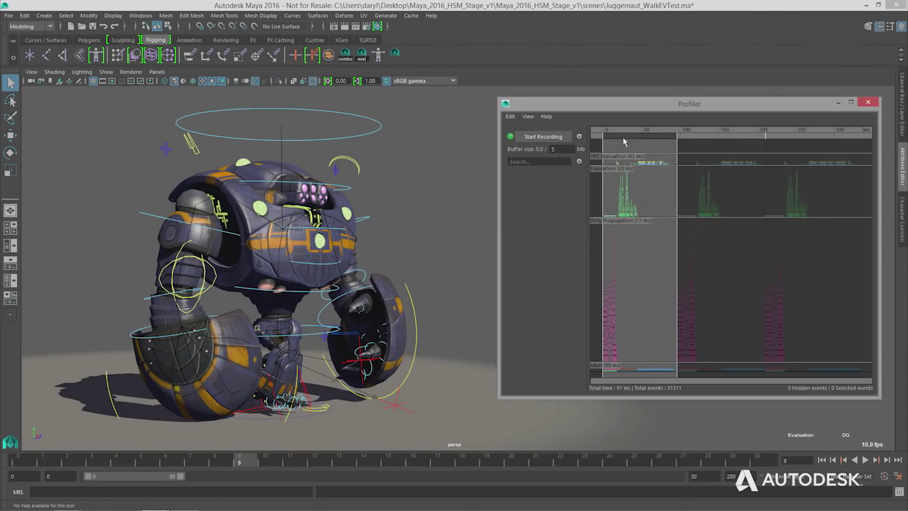
# Frame the first recorded frame in the Profiler and enlarge the window and its graph area
pyautogui.press('f')
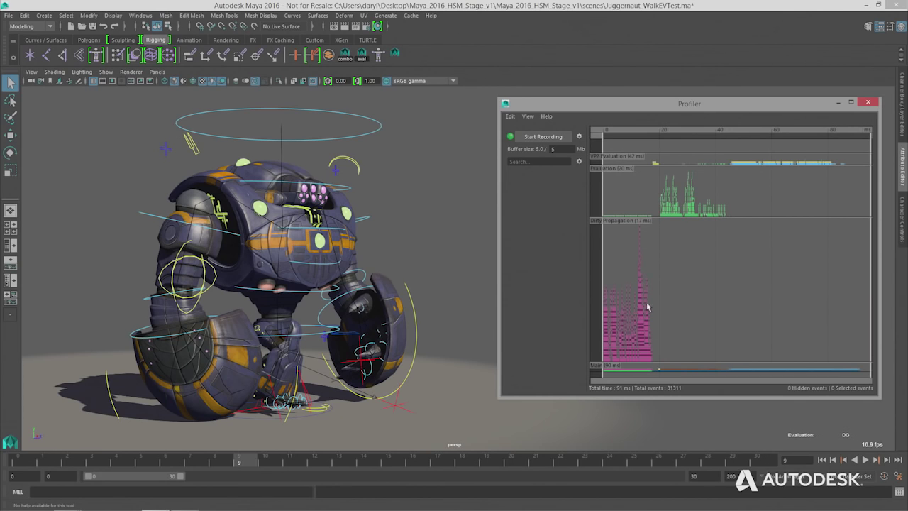
pyautogui.keyDown('alt'); pyautogui.moveTo(716, 273); pyautogui.dragTo(719, 278, button='middle'); pyautogui.keyUp('alt')
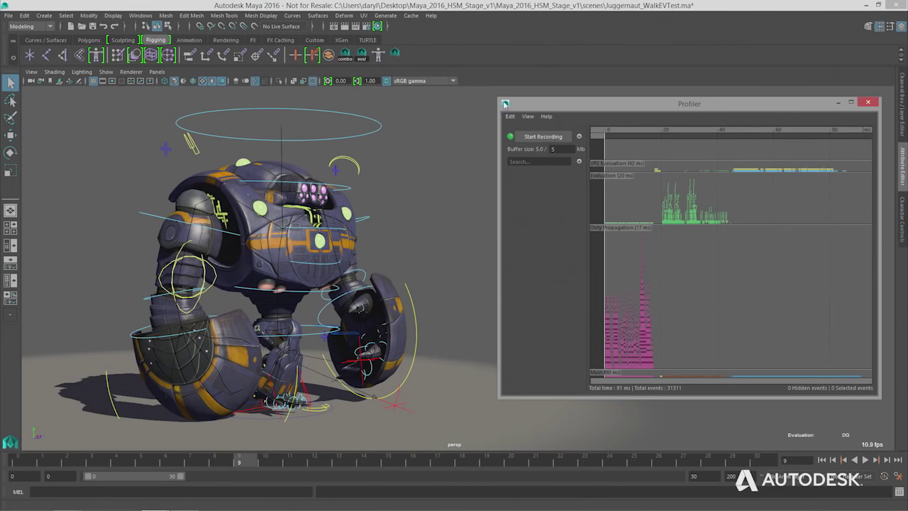
pyautogui.moveTo(498, 95); pyautogui.dragTo(441, 10)
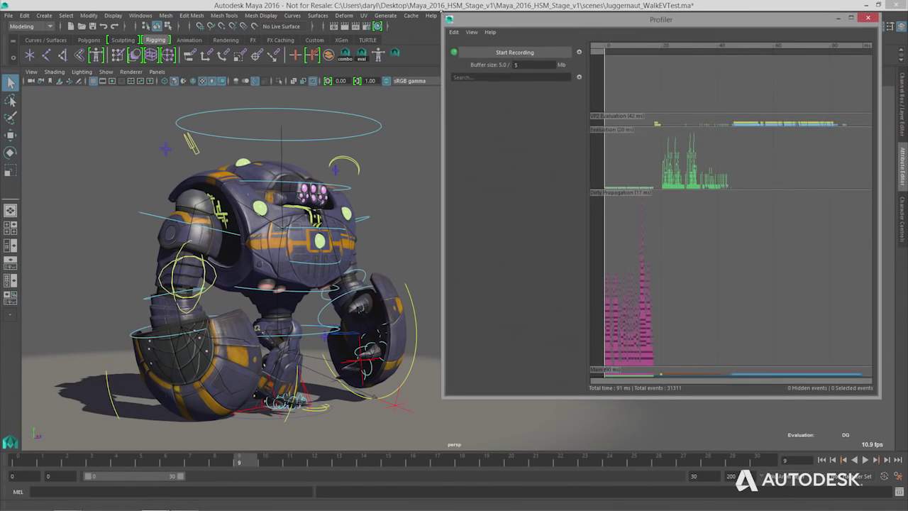
pyautogui.moveTo(588, 87); pyautogui.dragTo(519, 88)
pyautogui.moveTo(662, 232)
pyautogui.keyDown('alt'); pyautogui.mouseDown(button='middle')
pyautogui.moveTo(663, 243)
pyautogui.moveTo(659, 234)
pyautogui.mouseUp(button='middle'); pyautogui.keyUp('alt')
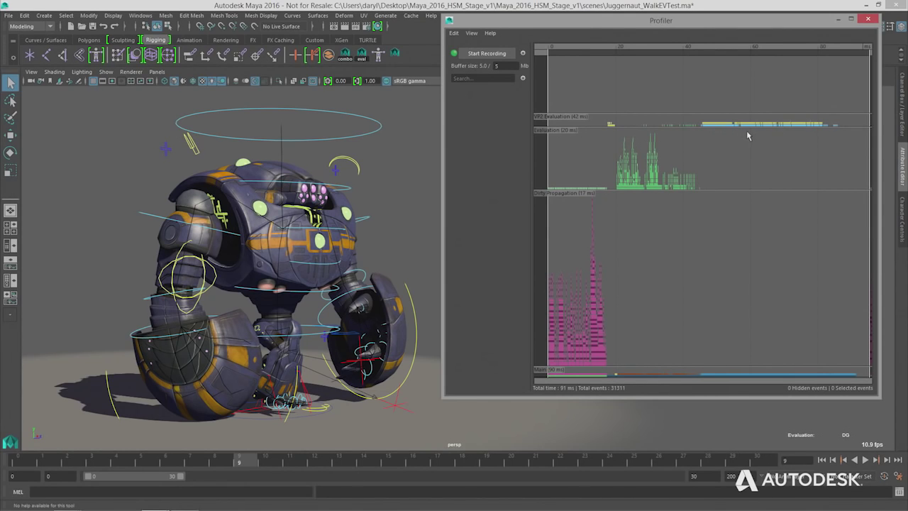
# Examine the Dirty Propagation, Evaluation and VP2 Evaluation events across the recorded frames
pyautogui.moveTo(693, 289); pyautogui.dragTo(692, 271, button='middle')
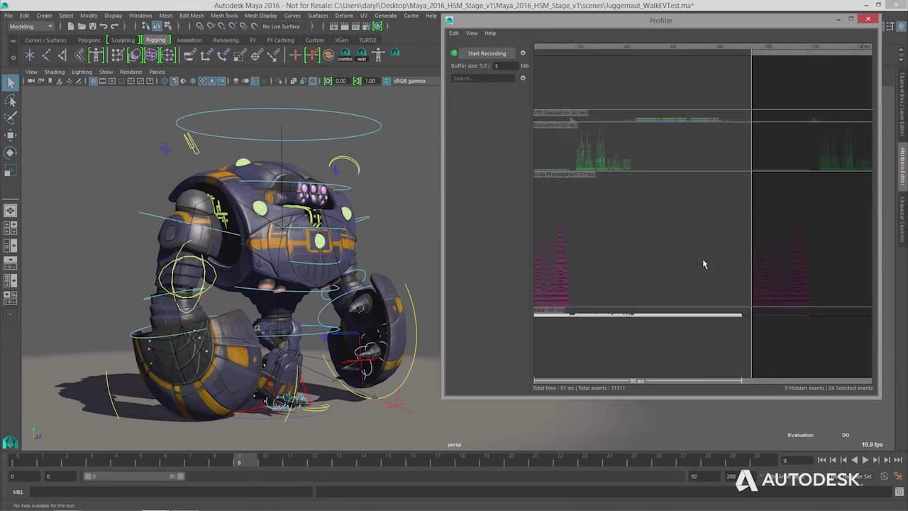
pyautogui.scroll(-2, 703, 264)
pyautogui.click(688, 266)
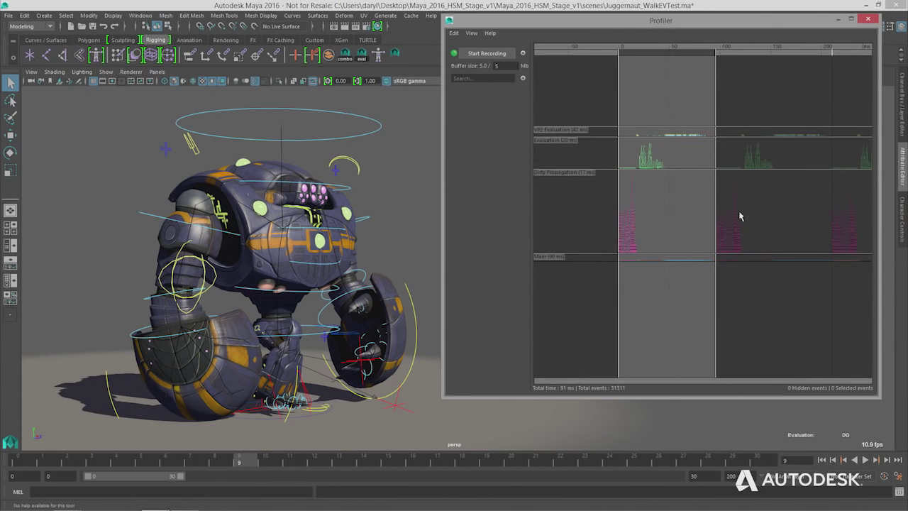
pyautogui.moveTo(732, 238); pyautogui.dragTo(690, 229, button='middle')
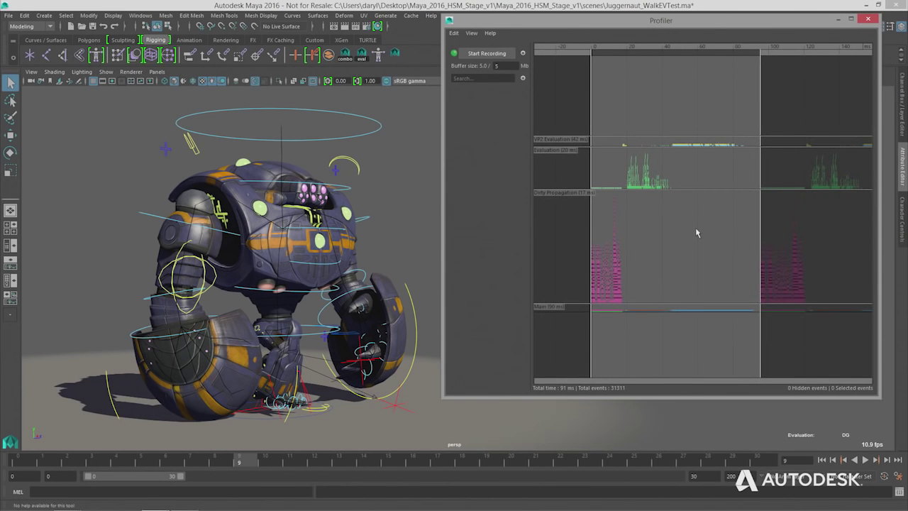
pyautogui.scroll(-1, 685, 233)
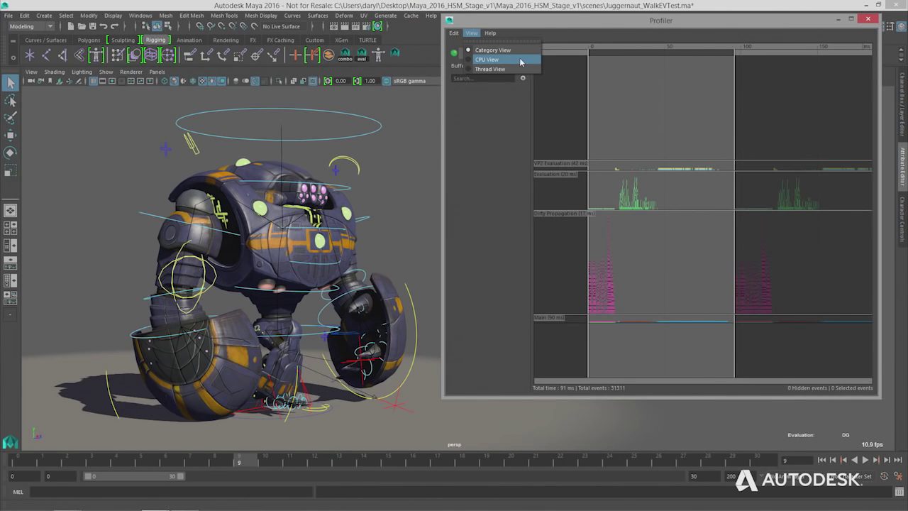
# Switch the Profiler to CPU View and examine how the frame's events are distributed over the CPU cores
pyautogui.click(487, 60)
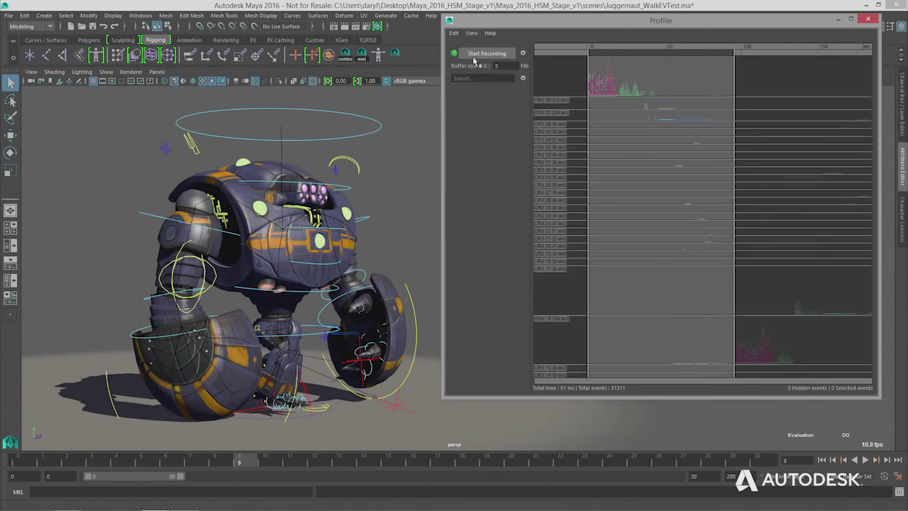
pyautogui.moveTo(653, 263); pyautogui.dragTo(686, 227, button='middle')
pyautogui.moveTo(678, 190); pyautogui.dragTo(679, 224, button='middle')
pyautogui.moveTo(677, 173); pyautogui.dragTo(675, 258, button='middle')
pyautogui.moveTo(675, 182); pyautogui.dragTo(674, 287, button='middle')
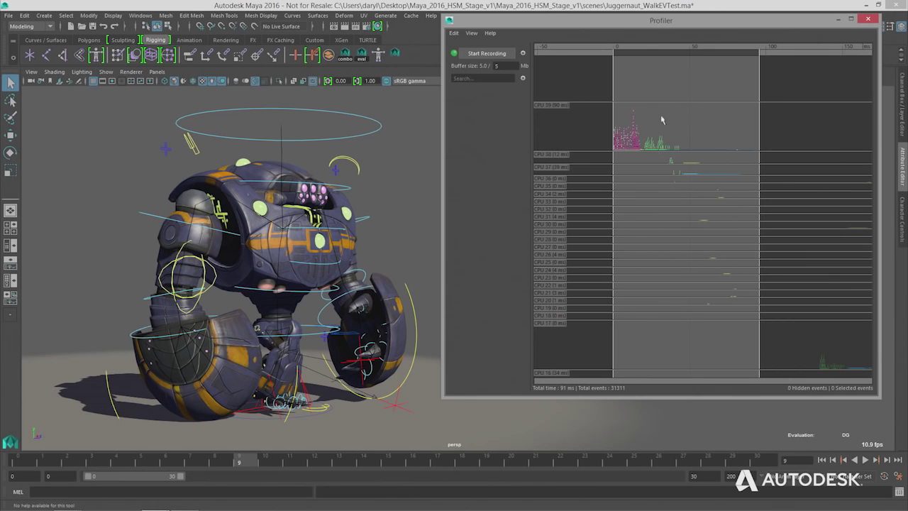
pyautogui.moveTo(644, 266); pyautogui.dragTo(656, 135, button='middle')
pyautogui.moveTo(681, 275)
pyautogui.mouseDown(button='middle')
pyautogui.moveTo(687, 180)
pyautogui.moveTo(674, 288)
pyautogui.mouseUp(button='middle')
pyautogui.moveTo(682, 172); pyautogui.dragTo(703, 172, button='middle')
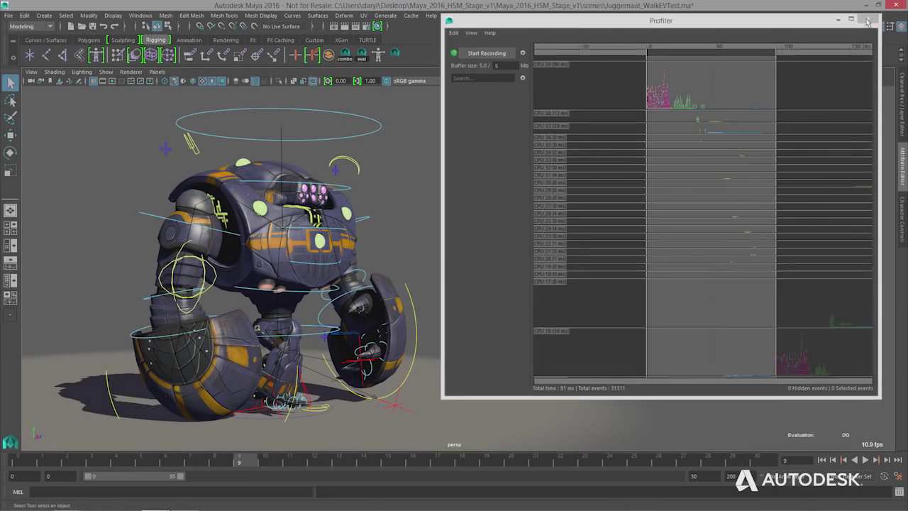
# Close the Profiler and open the Time Slider preferences
pyautogui.click(897, 476)
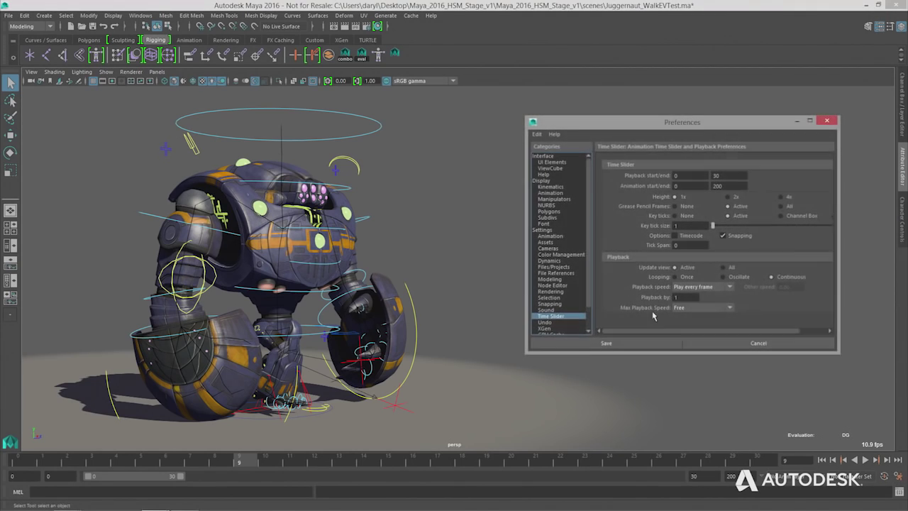
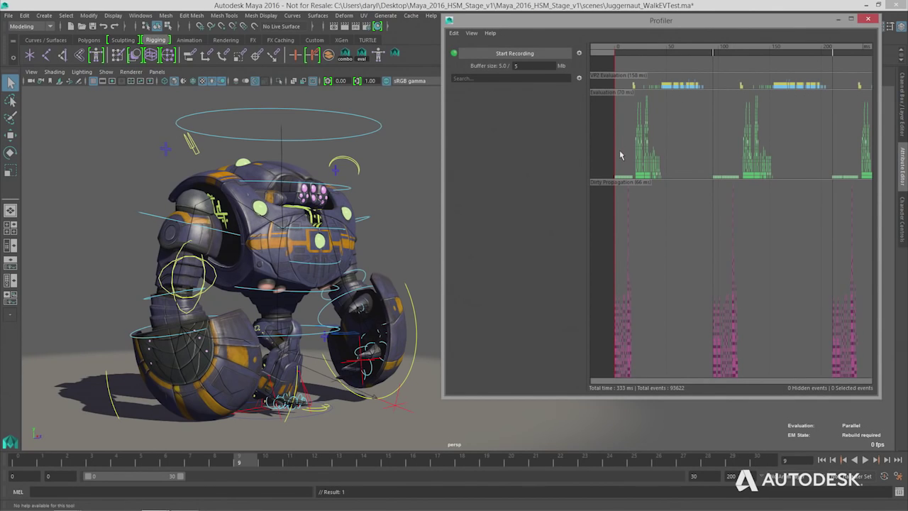
# Return the animation to its start and record a new Profiler capture of the playback in Parallel evaluation mode
pyautogui.click(821, 459)
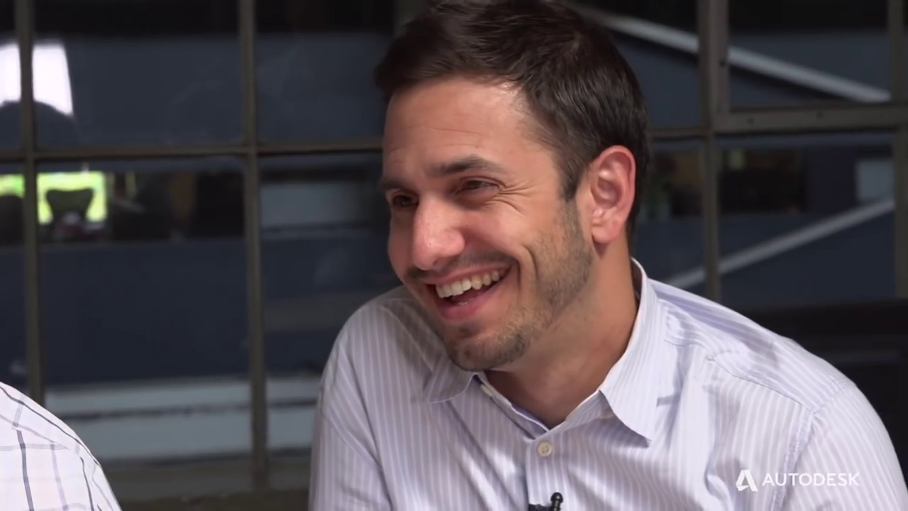
pyautogui.click(504, 54)
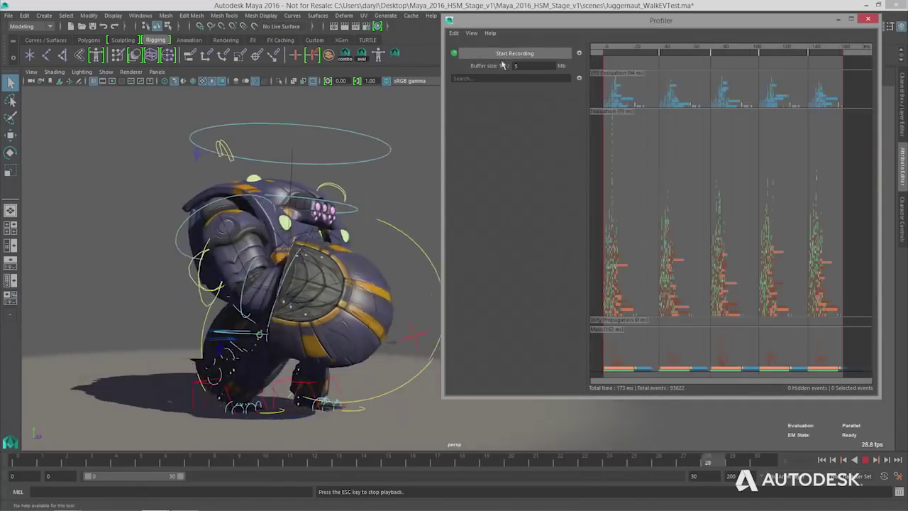
# Examine the Evaluation and Main events of the first frames in the parallel recording
pyautogui.scroll(4, 663, 195)
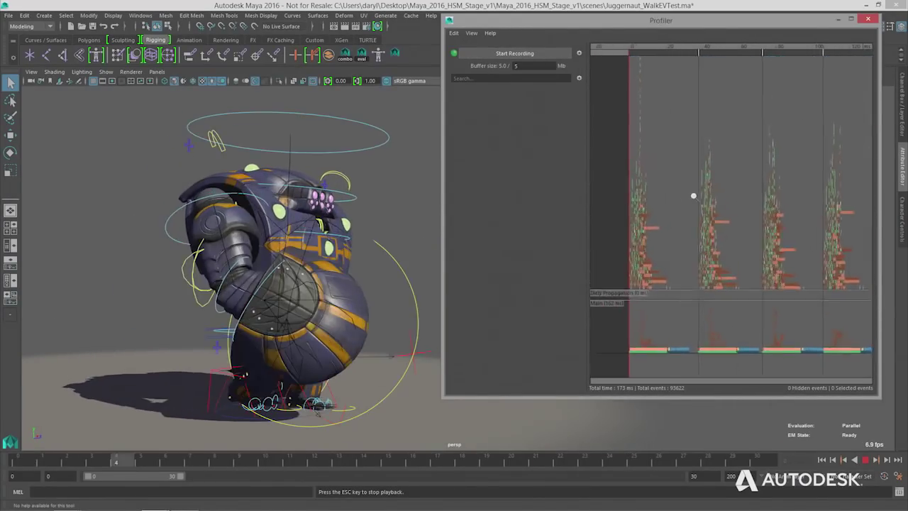
pyautogui.moveTo(693, 214); pyautogui.dragTo(750, 190, button='middle')
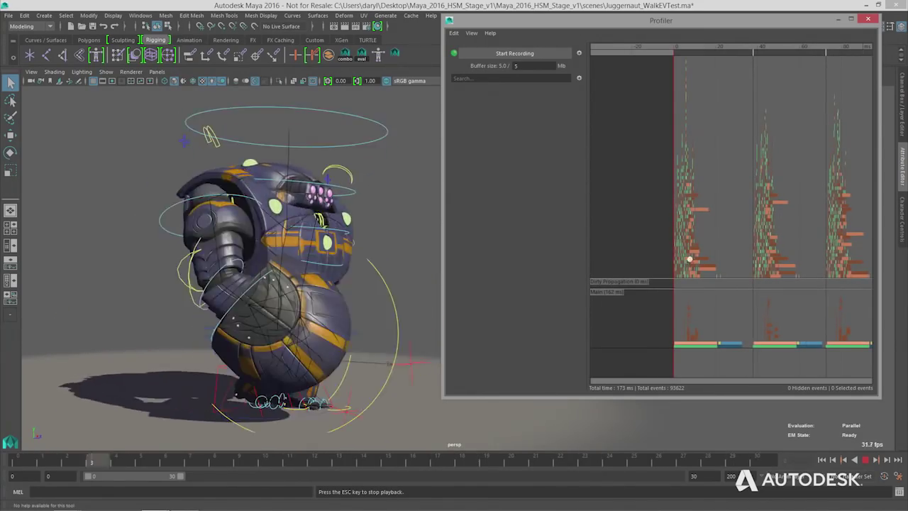
pyautogui.scroll(3, 689, 259)
pyautogui.scroll(-2, 723, 259)
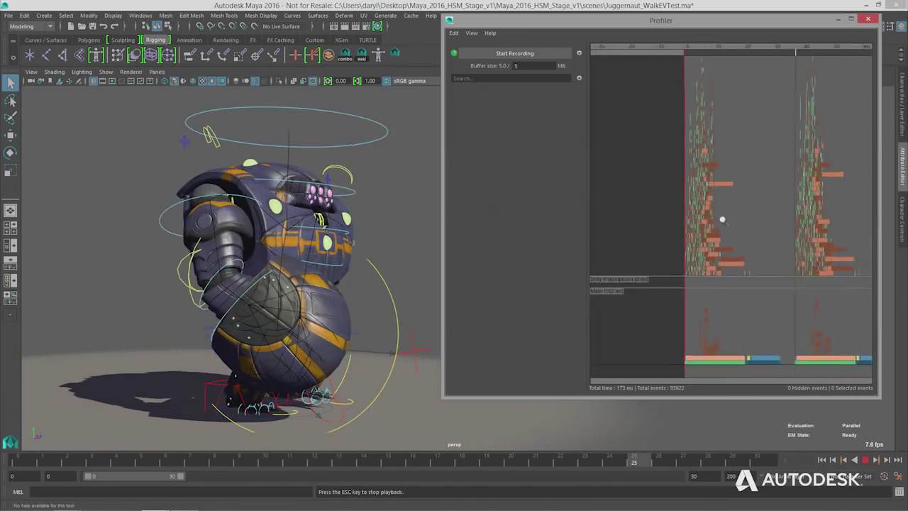
pyautogui.scroll(-1, 722, 220)
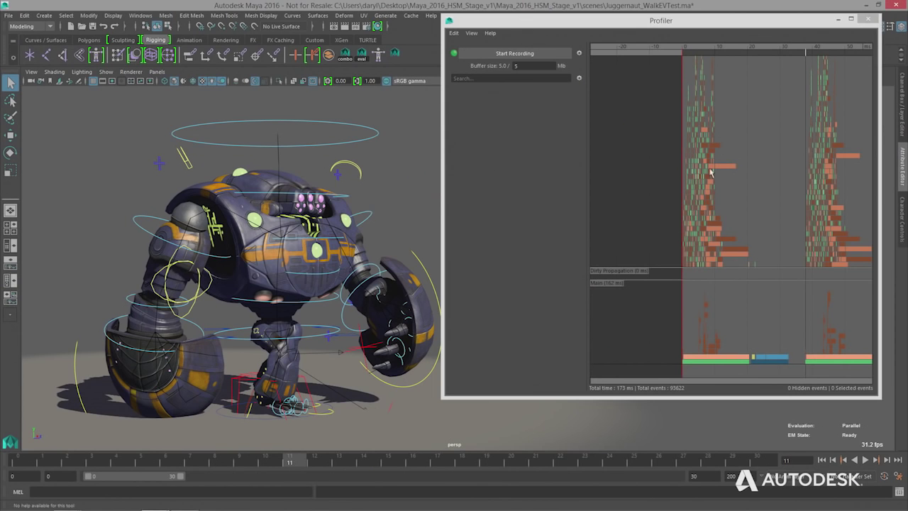
pyautogui.moveTo(710, 172); pyautogui.dragTo(711, 101)
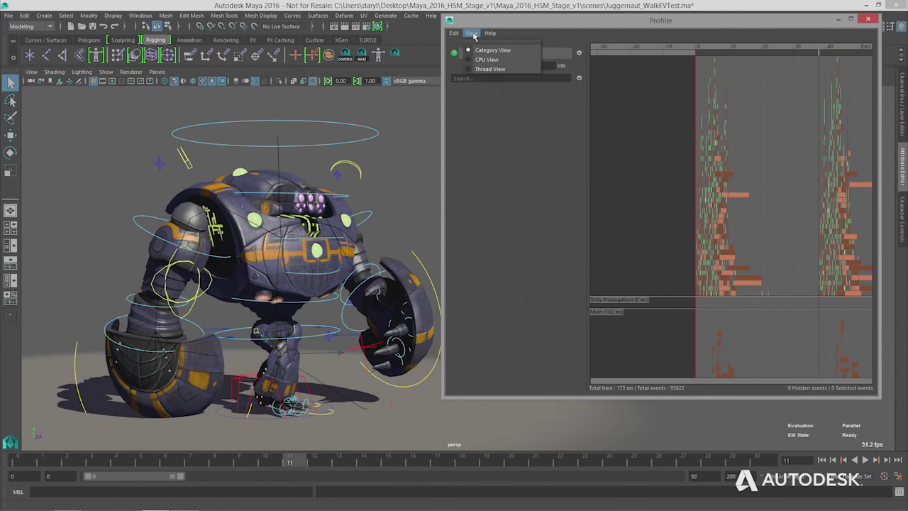
# Switch the parallel recording to CPU View and examine the event distribution from the lowest to the higher-numbered cores
pyautogui.click(487, 61)
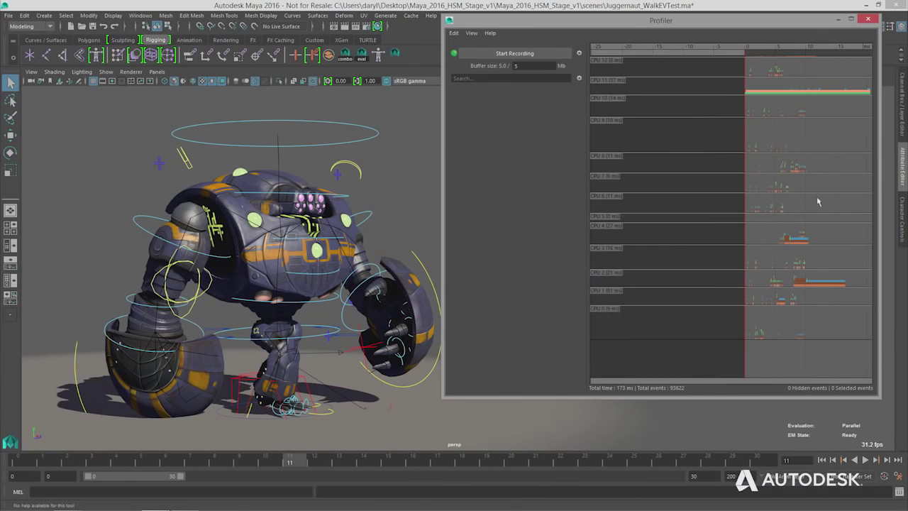
pyautogui.keyDown('alt'); pyautogui.moveTo(787, 217); pyautogui.dragTo(765, 238, button='middle'); pyautogui.keyUp('alt')
pyautogui.keyDown('alt'); pyautogui.moveTo(775, 146); pyautogui.dragTo(772, 237, button='middle'); pyautogui.keyUp('alt')
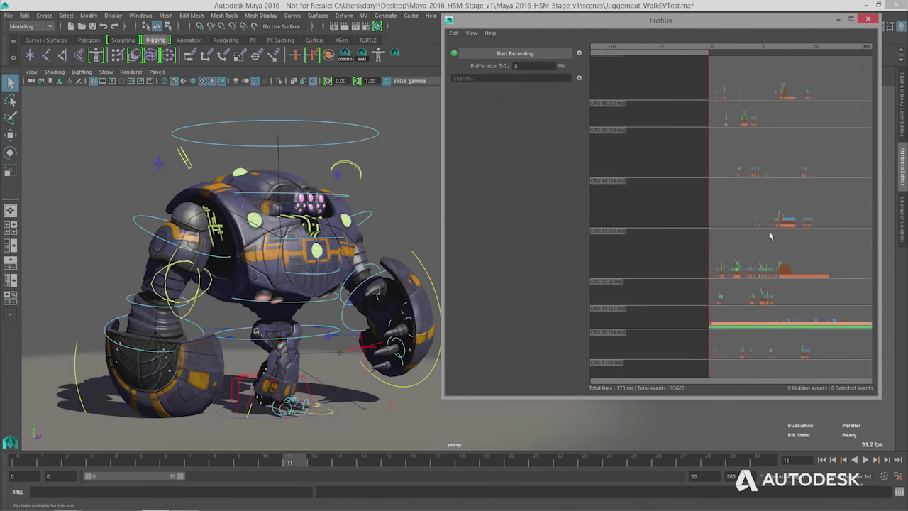
pyautogui.keyDown('alt'); pyautogui.moveTo(773, 139); pyautogui.dragTo(764, 257, button='middle'); pyautogui.keyUp('alt')
pyautogui.keyDown('alt'); pyautogui.moveTo(766, 146); pyautogui.dragTo(763, 259, button='middle'); pyautogui.keyUp('alt')
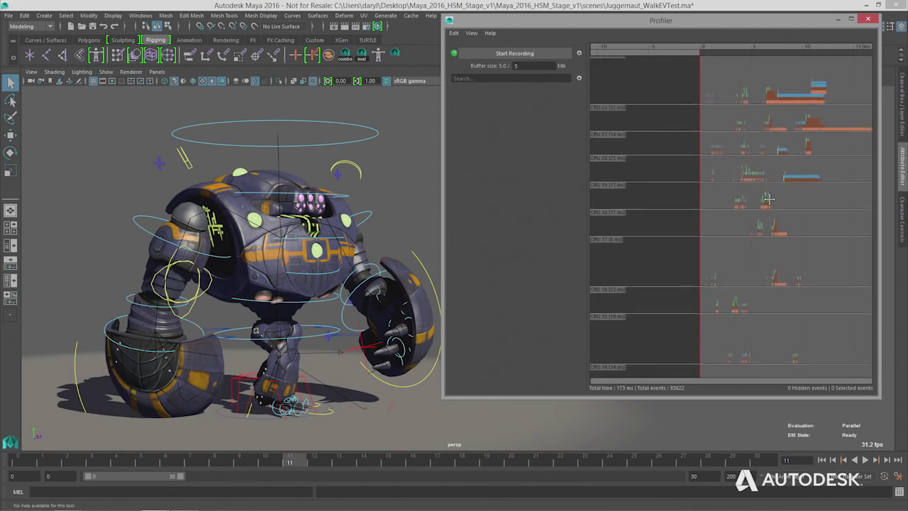
pyautogui.moveTo(773, 134)
pyautogui.keyDown('alt'); pyautogui.mouseDown(button='middle')
pyautogui.moveTo(768, 211)
pyautogui.moveTo(754, 186)
pyautogui.moveTo(761, 256)
pyautogui.mouseUp(button='middle'); pyautogui.keyUp('alt')
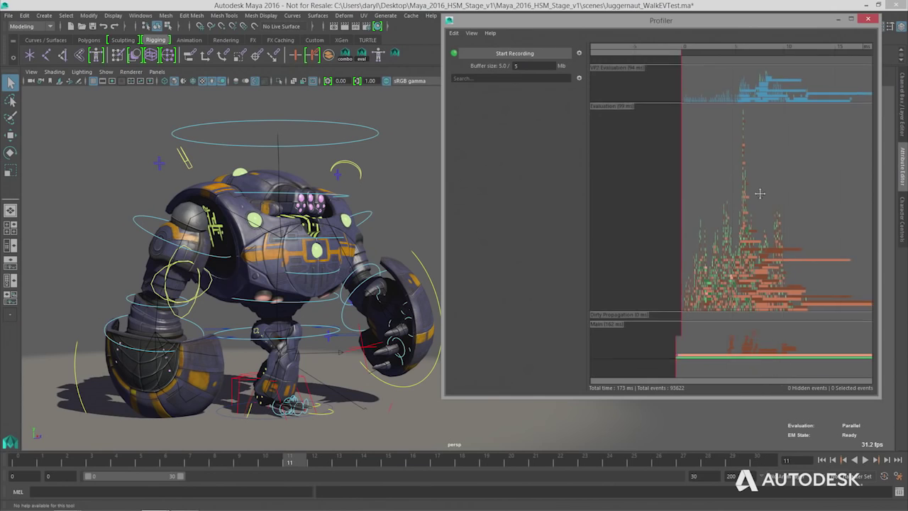
# Select an individual event in the Evaluation category to inspect its details
pyautogui.click(734, 214)
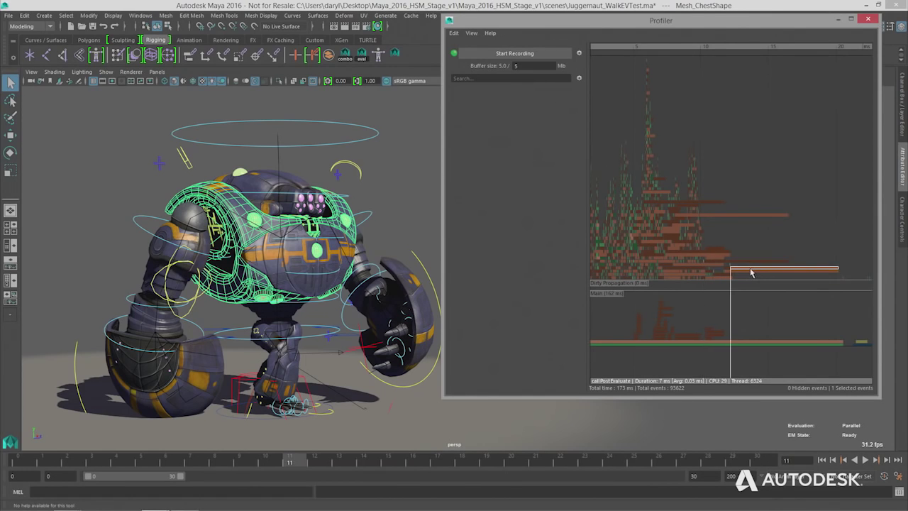
# Select the arms mesh's taskEvaluation event in the Profiler and load its shape node into the Node Editor
pyautogui.click(754, 270)
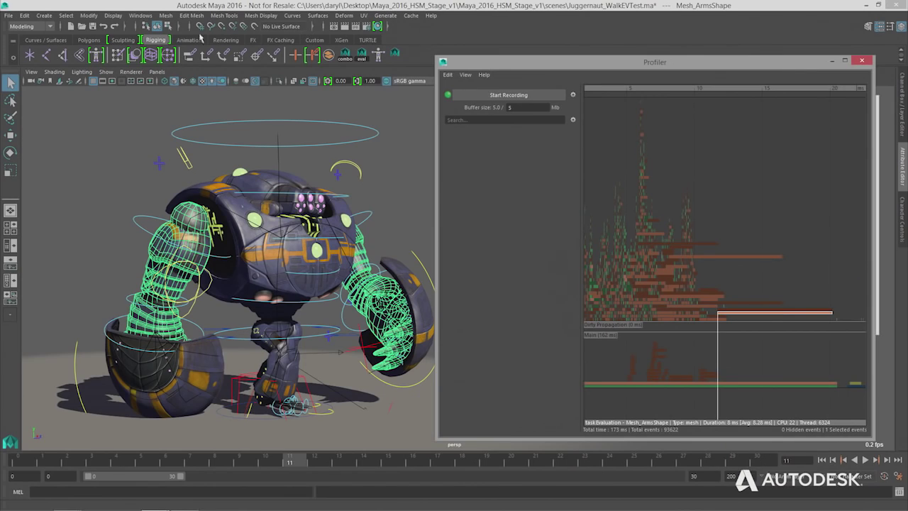
pyautogui.click(139, 16)
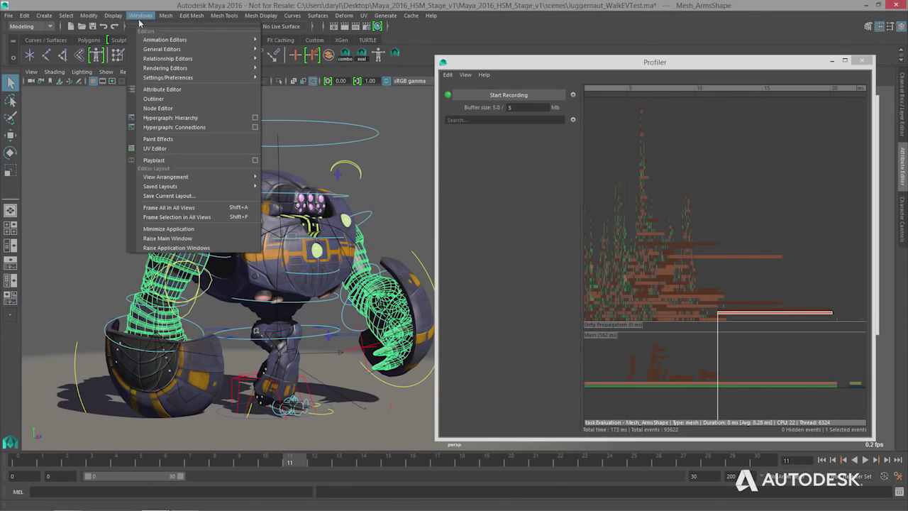
pyautogui.click(170, 110)
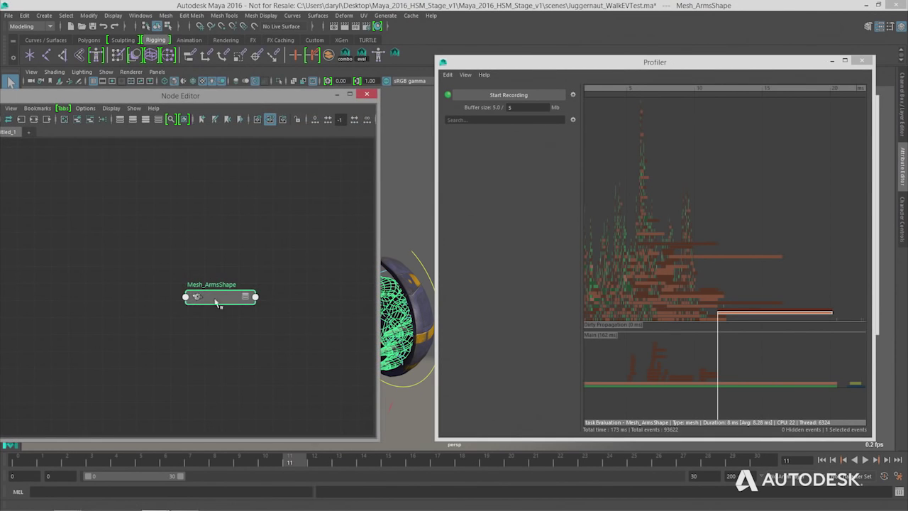
# Inspect the arms mesh's node connections at traversal depths 1 and 2, then close the Node Editor
pyautogui.click(355, 120)
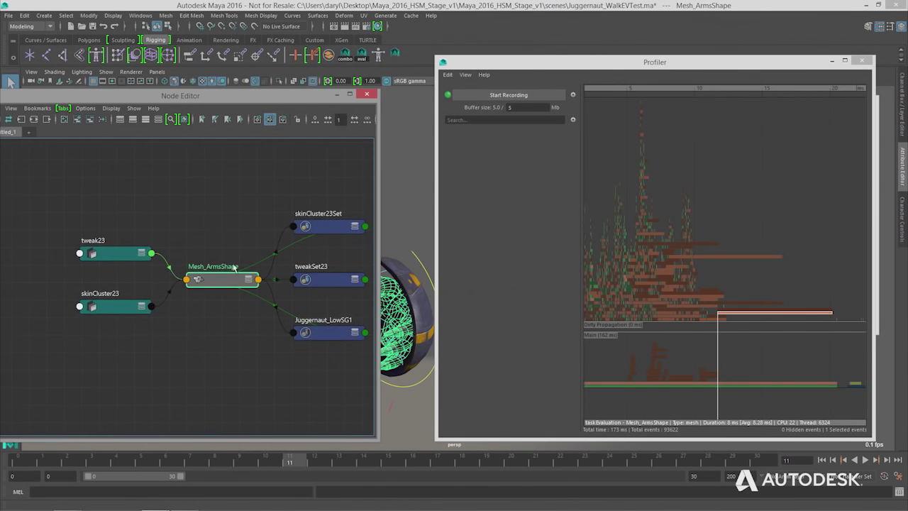
pyautogui.click(354, 119)
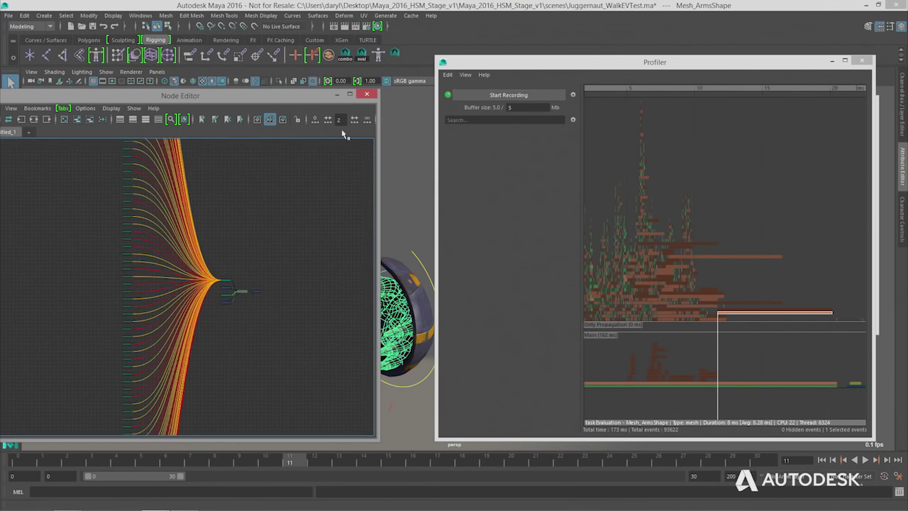
pyautogui.click(328, 120)
pyautogui.scroll(2, 208, 255)
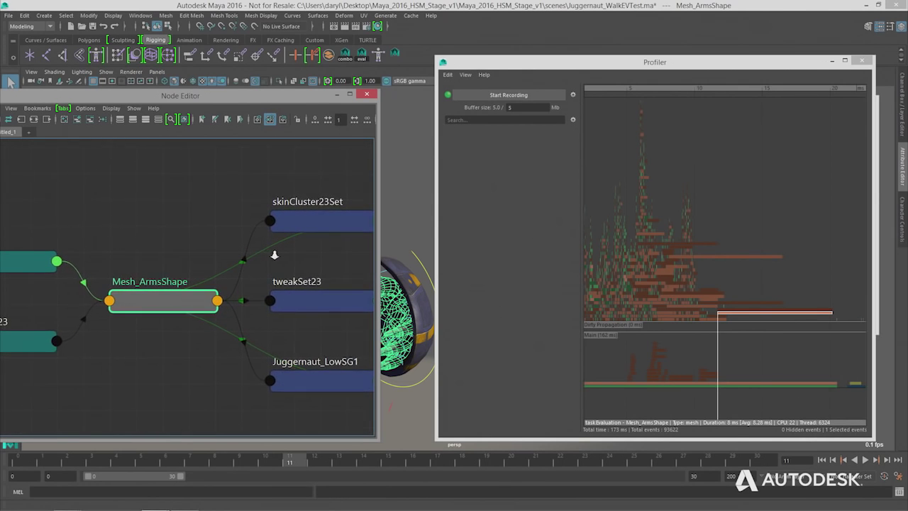
pyautogui.press('f')
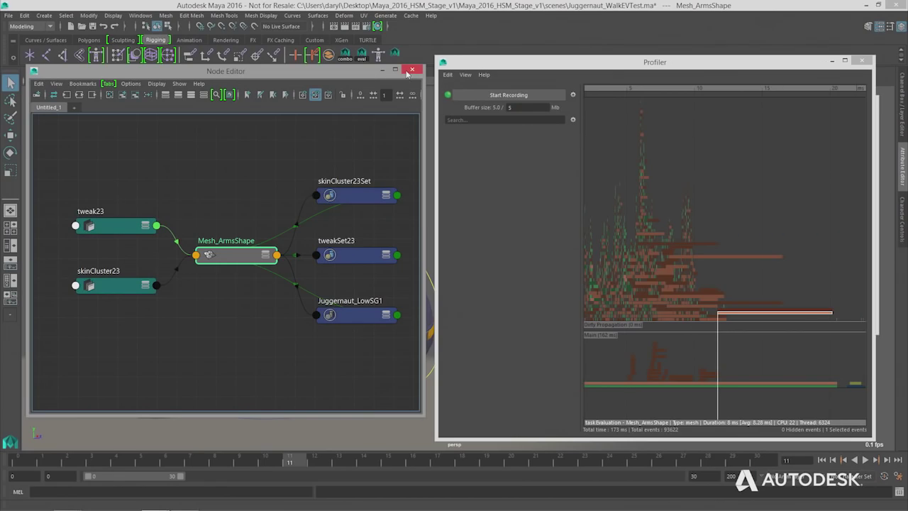
pyautogui.click(413, 71)
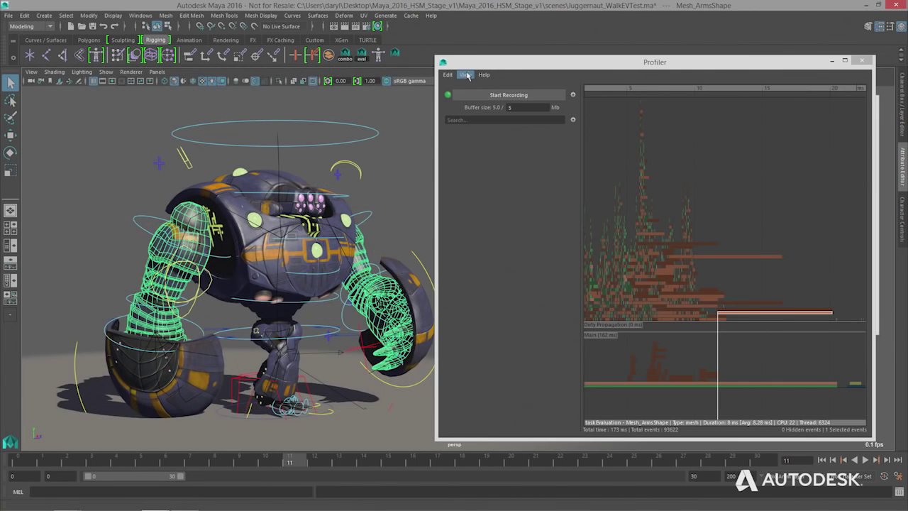
# Enable GPU Override with Parallel evaluation in the animation preferences and return the animation to its start
pyautogui.click(367, 161)
pyautogui.moveTo(659, 62); pyautogui.dragTo(557, 53)
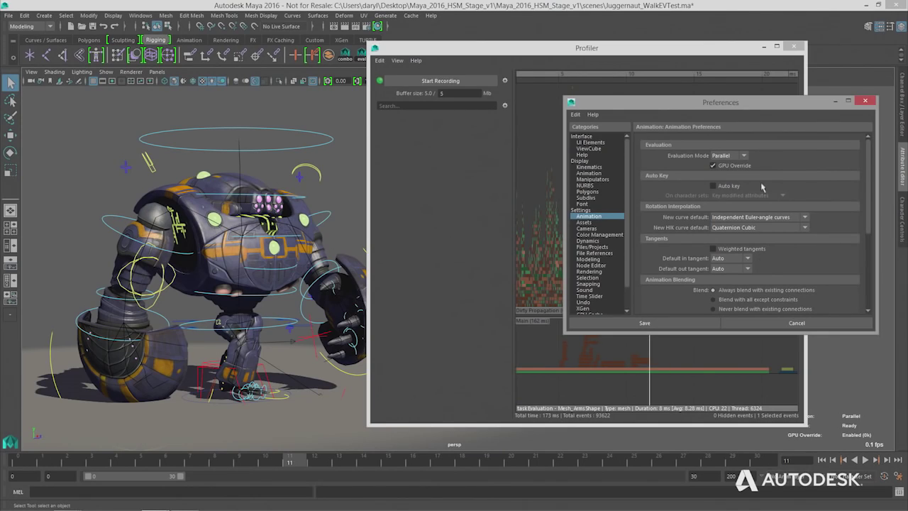
pyautogui.click(864, 103)
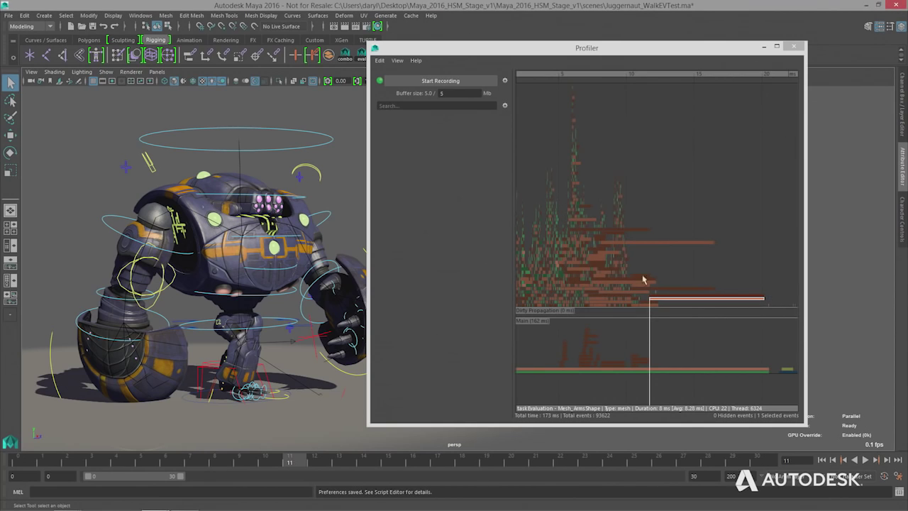
pyautogui.click(821, 459)
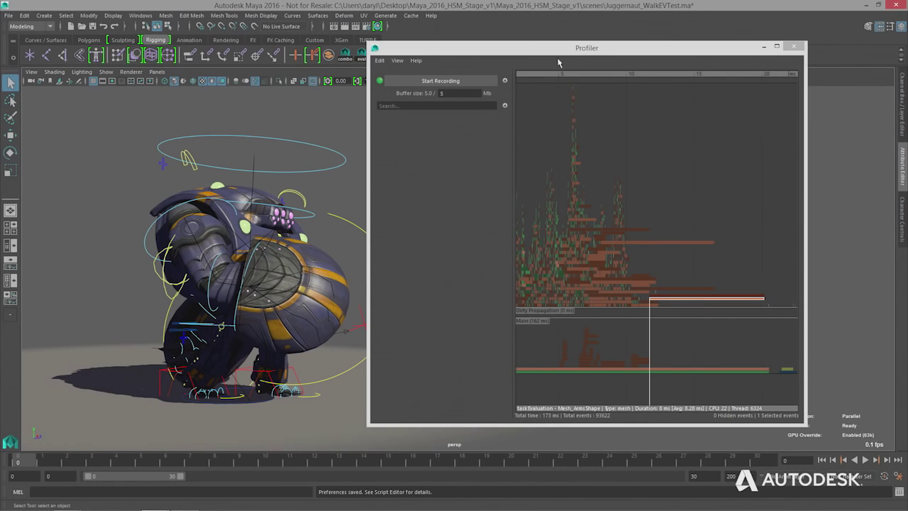
pyautogui.moveTo(370, 44); pyautogui.dragTo(430, 40)
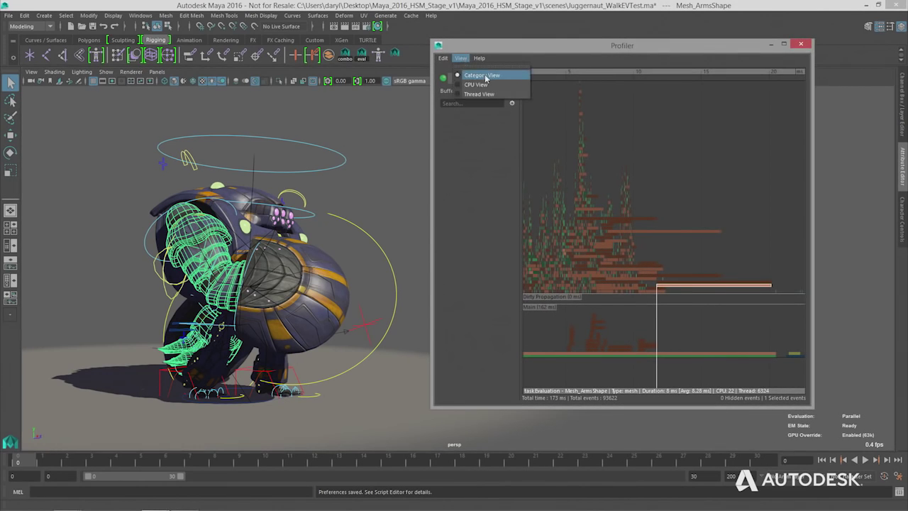
# Show the whole recording in the Profiler's Category View and clear the arms mesh selection
pyautogui.click(484, 76)
pyautogui.click(390, 129)
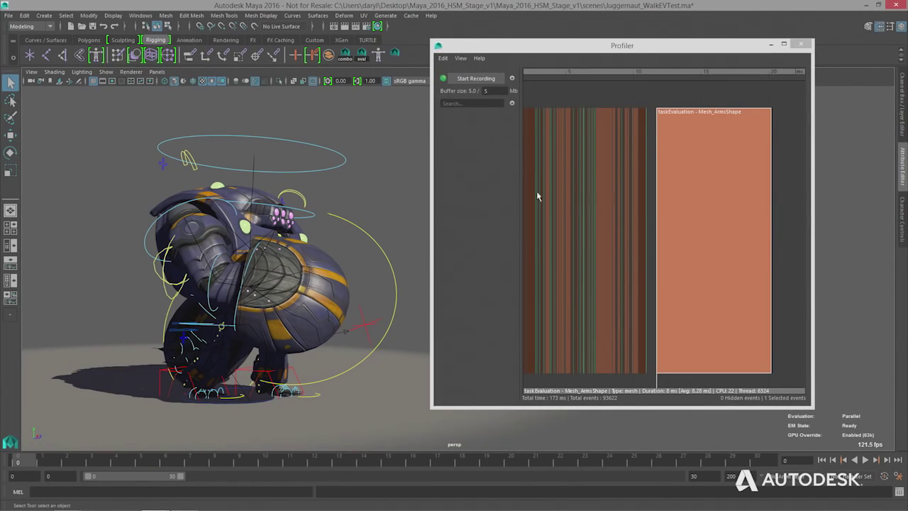
pyautogui.click(606, 208)
pyautogui.press('a')
pyautogui.click(389, 151)
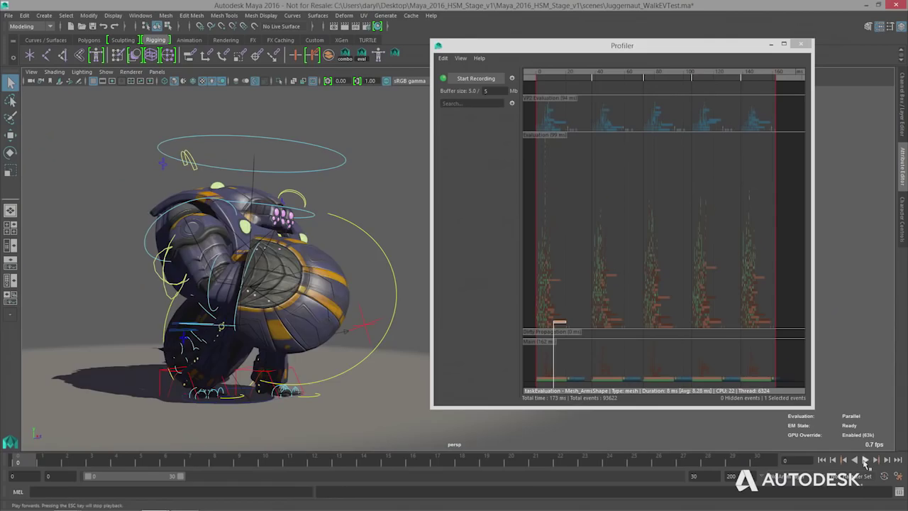
# Record a Profiler capture of the walk playback with GPU Override enabled and examine its first frame's Evaluation and Main events
pyautogui.click(864, 461)
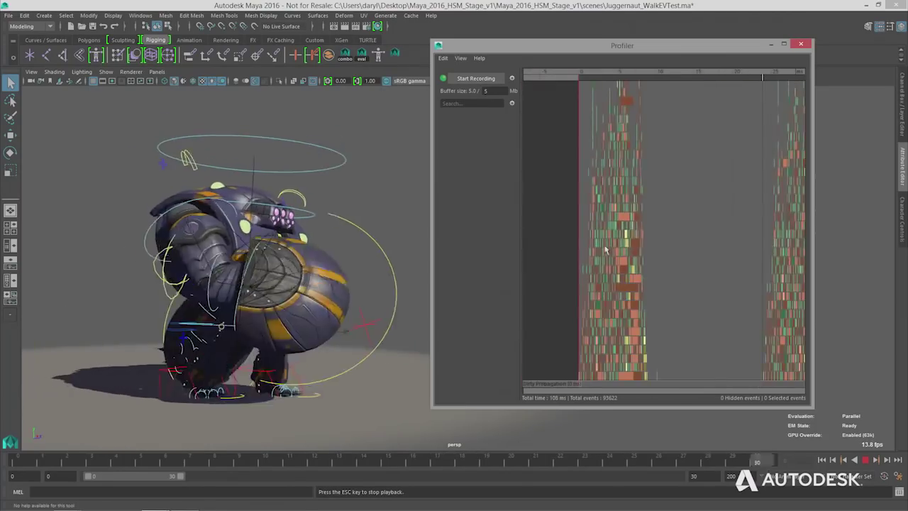
pyautogui.moveTo(622, 280); pyautogui.dragTo(643, 252, button='middle')
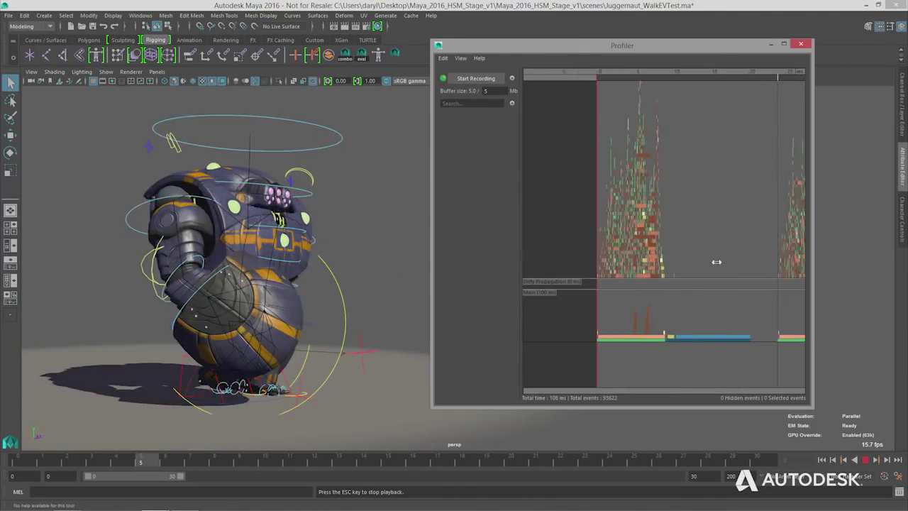
pyautogui.moveTo(630, 240); pyautogui.dragTo(660, 251, button='middle')
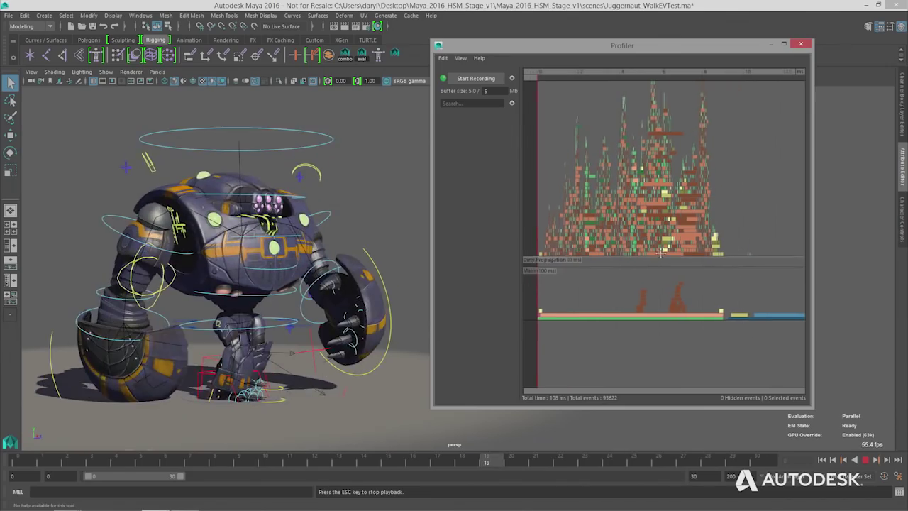
pyautogui.click(866, 460)
pyautogui.moveTo(667, 260); pyautogui.dragTo(675, 246, button='middle')
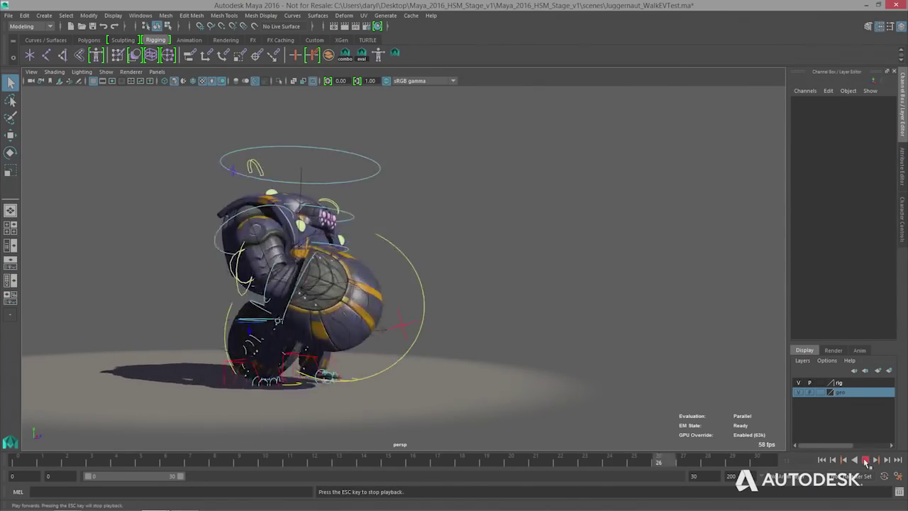
pyautogui.keyDown('alt'); pyautogui.moveTo(535, 289); pyautogui.dragTo(561, 295, button='right'); pyautogui.keyUp('alt')
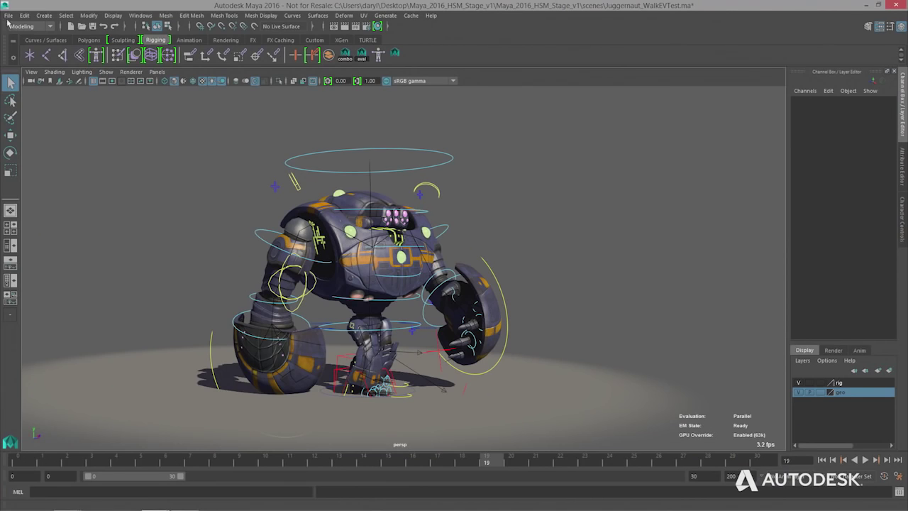
# Open the scene parallel_rig_DX11.00016.mb without saving changes to the current scene
pyautogui.click(9, 16)
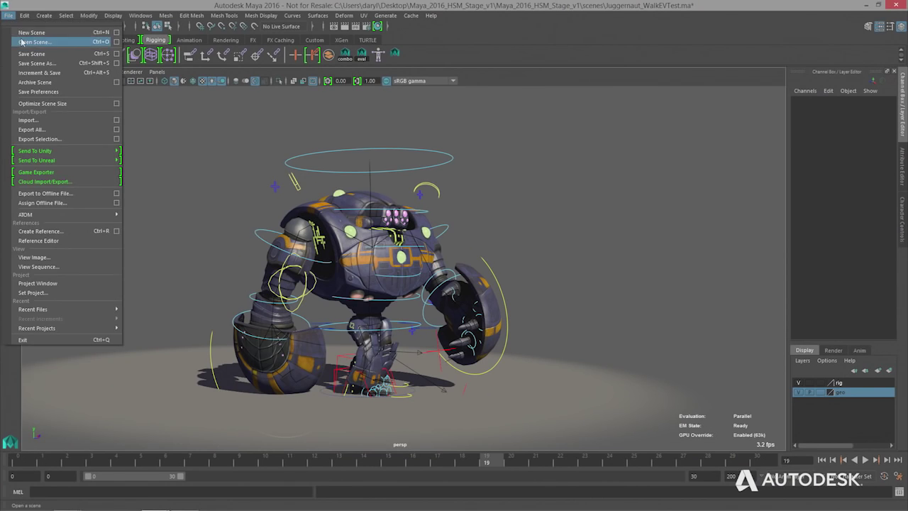
pyautogui.click(32, 42)
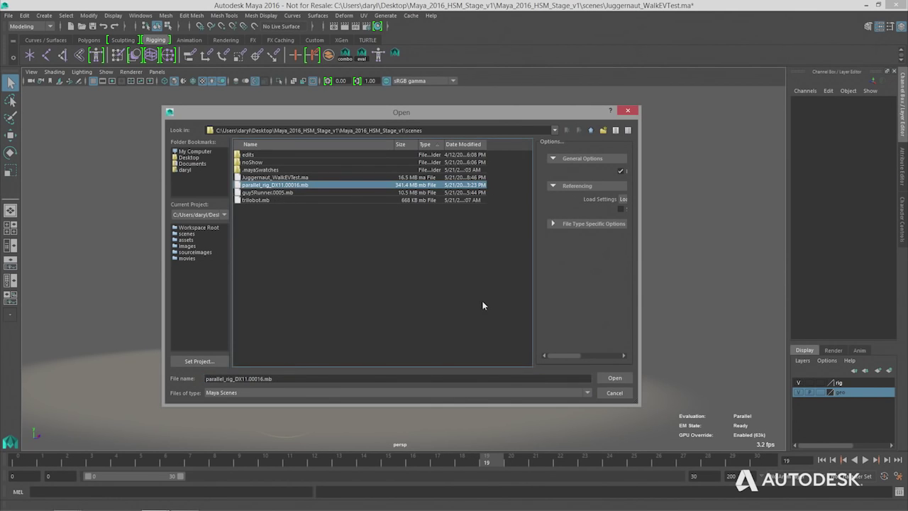
pyautogui.click(614, 379)
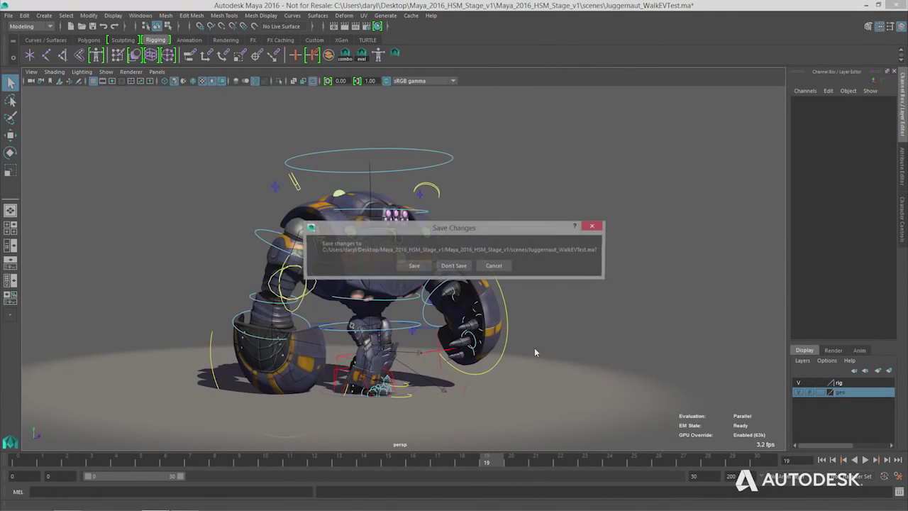
pyautogui.click(463, 270)
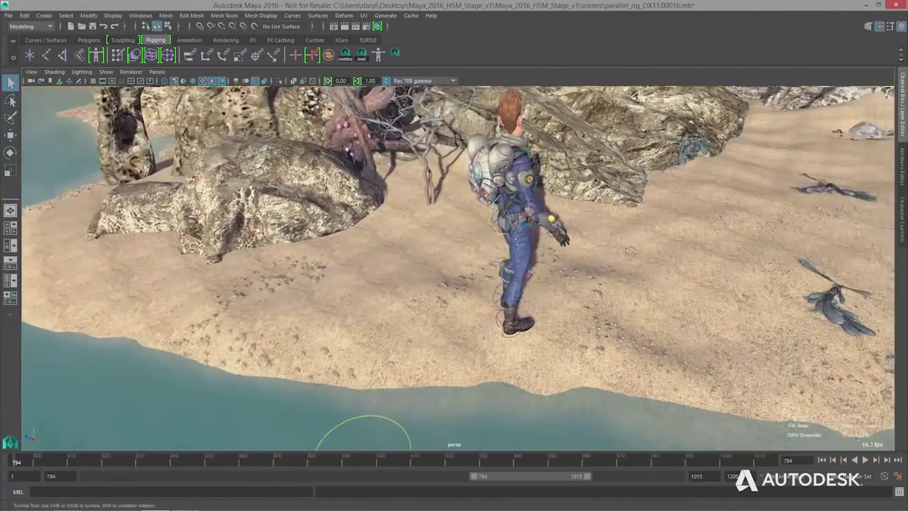
# Play the astronaut scene's animation and inspect the character in its beach environment from different angles
pyautogui.keyDown('alt'); pyautogui.moveTo(630, 250); pyautogui.dragTo(643, 261); pyautogui.keyUp('alt')
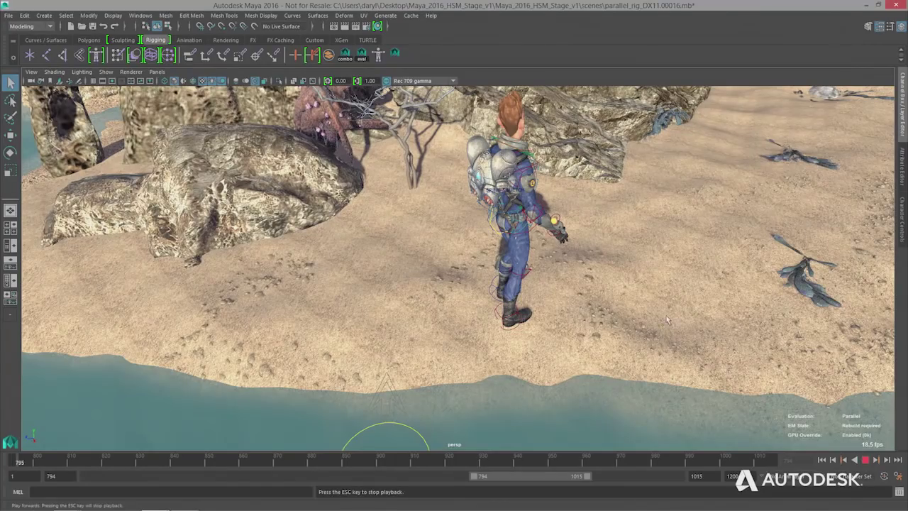
pyautogui.keyDown('alt'); pyautogui.moveTo(660, 310); pyautogui.dragTo(688, 339); pyautogui.keyUp('alt')
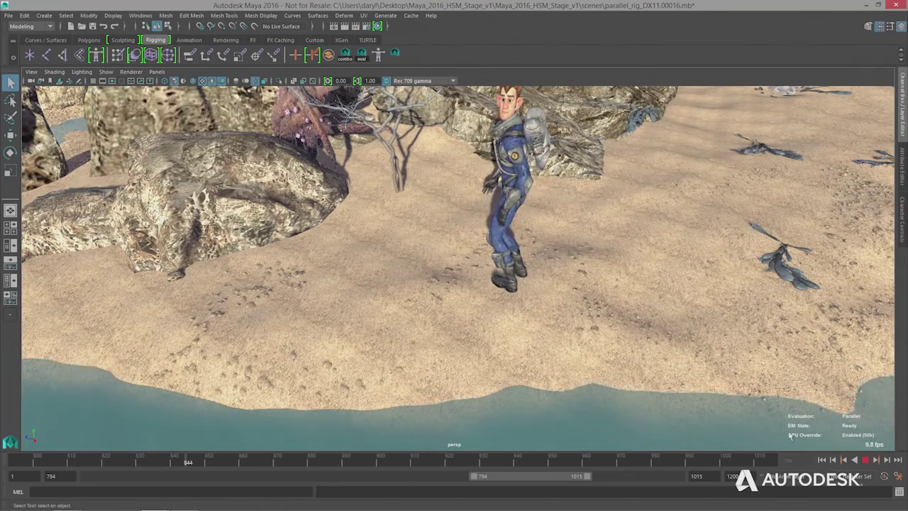
pyautogui.keyDown('alt'); pyautogui.moveTo(660, 312); pyautogui.dragTo(471, 282); pyautogui.keyUp('alt')
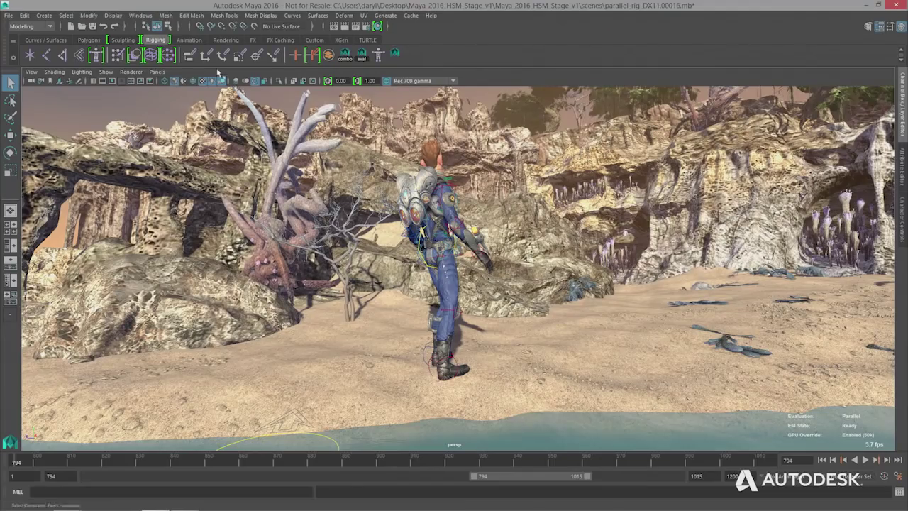
# Open the Profiler beside the astronaut character and record a capture of the scene's playback
pyautogui.click(142, 14)
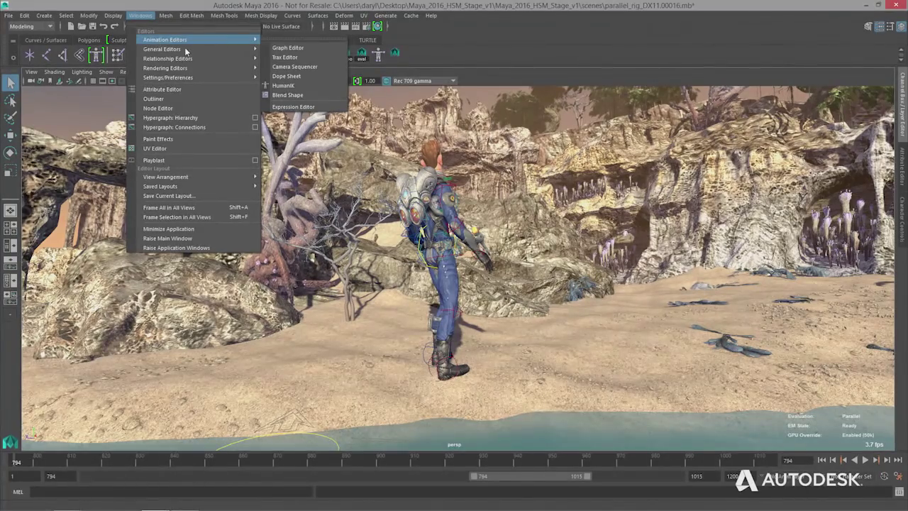
pyautogui.click(317, 165)
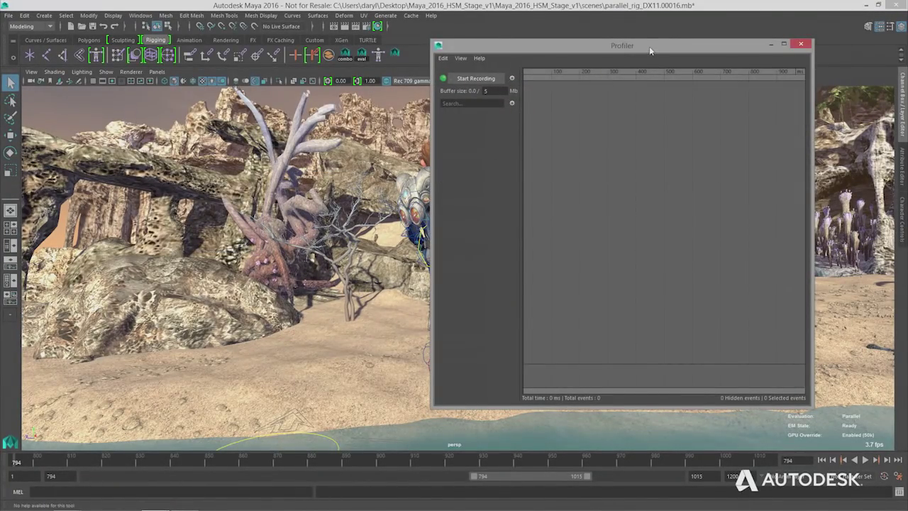
pyautogui.moveTo(648, 46); pyautogui.dragTo(724, 57)
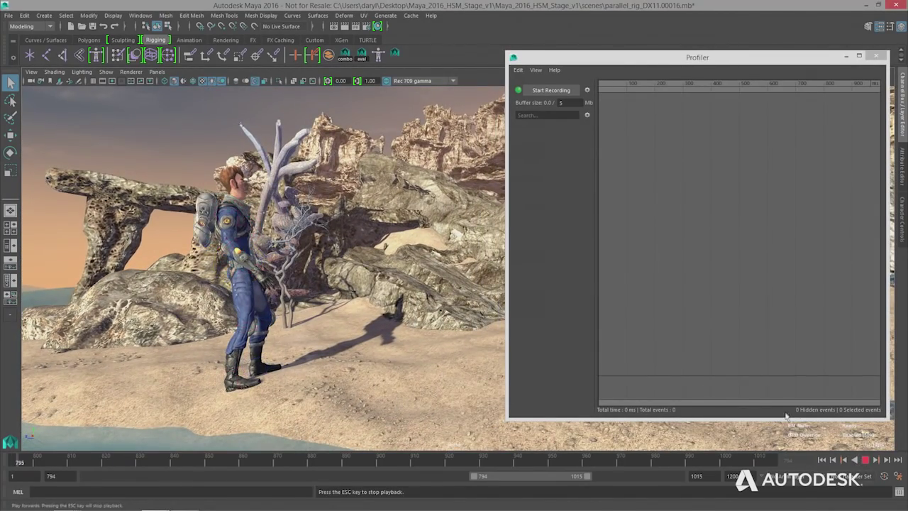
pyautogui.click(548, 90)
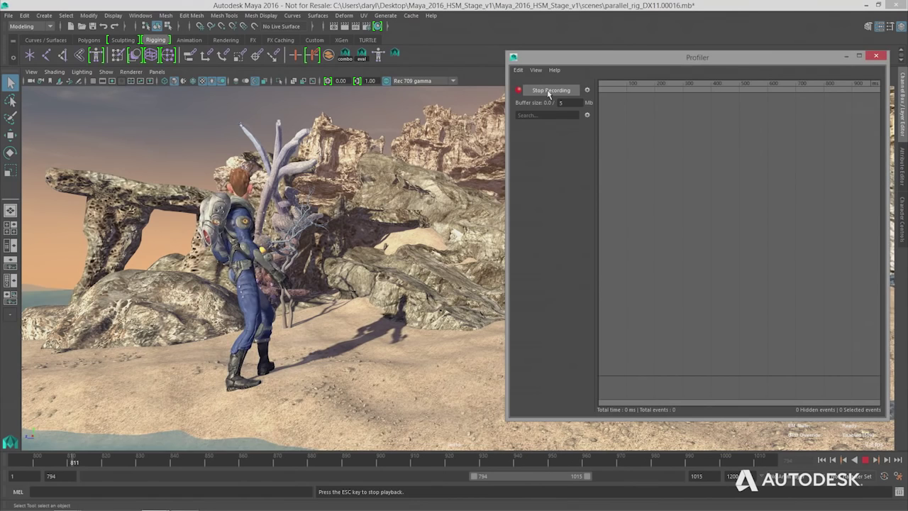
# Examine the first frames' Evaluation and Main events in the new recording and select the long callPostEvaluate event
pyautogui.moveTo(663, 218); pyautogui.dragTo(752, 241, button='middle')
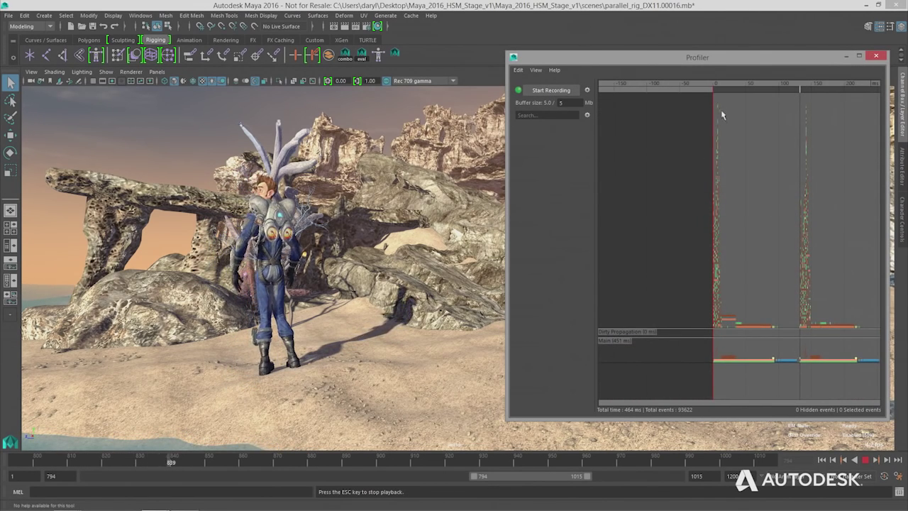
pyautogui.scroll(10, 696, 211)
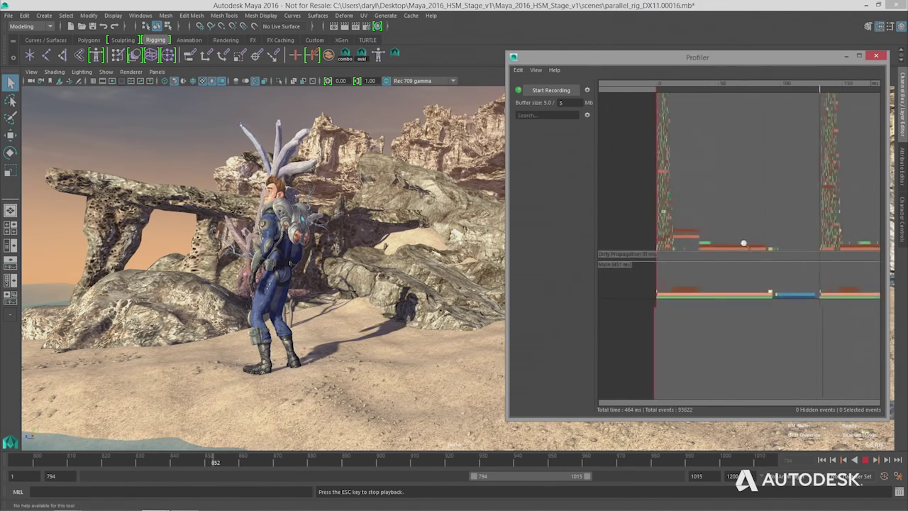
pyautogui.moveTo(670, 238); pyautogui.dragTo(777, 244, button='middle')
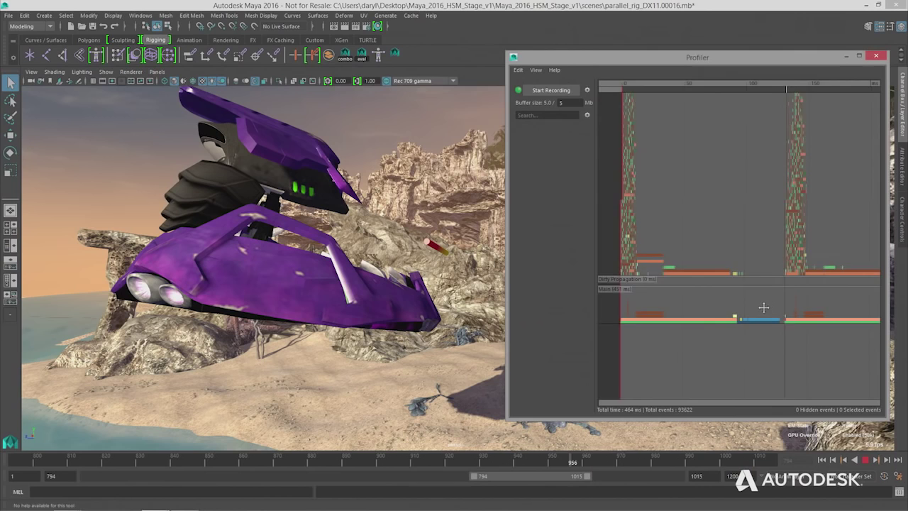
pyautogui.moveTo(763, 307); pyautogui.dragTo(701, 280, button='middle')
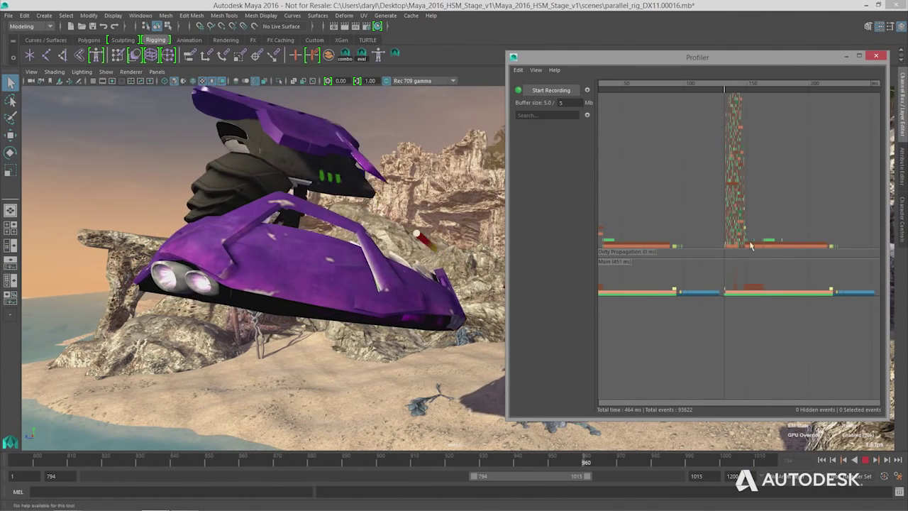
pyautogui.click(793, 246)
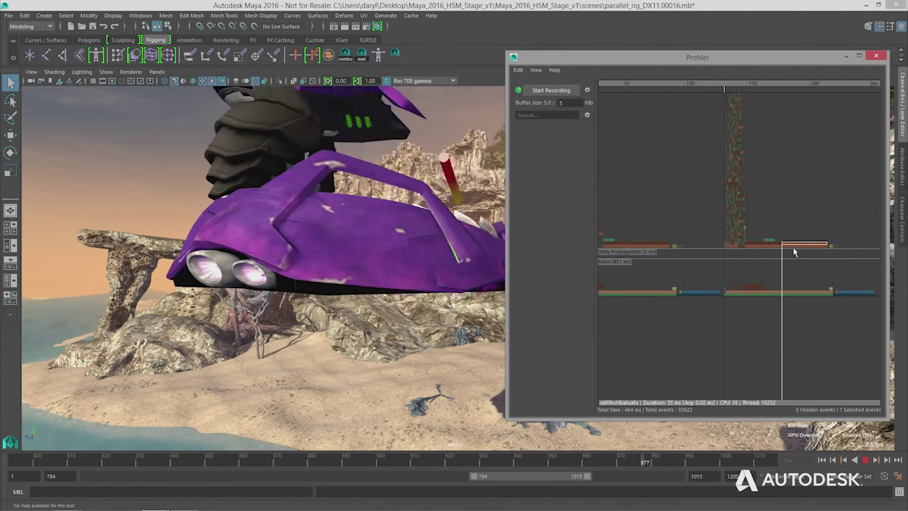
# Select the SuitShape mesh evaluation event in the Profiler's capture, stop playback and examine the highlighted suit in the scene
pyautogui.click(795, 254)
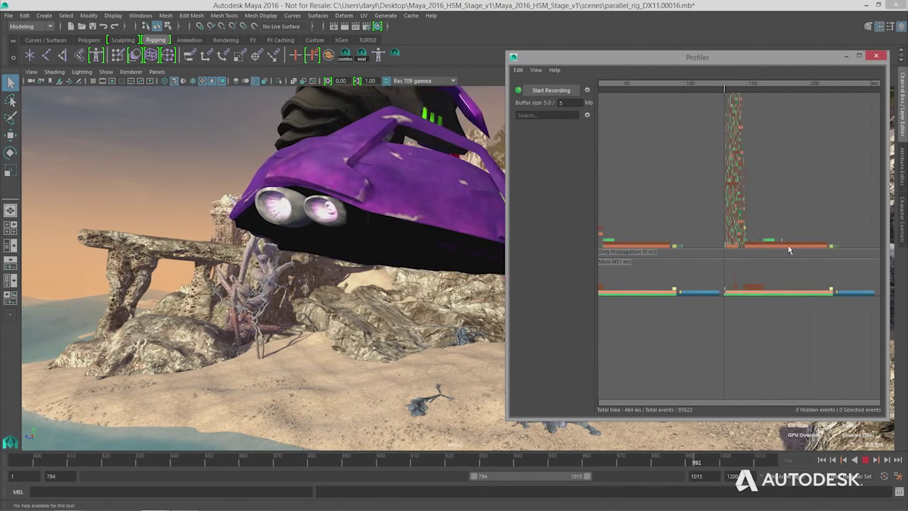
pyautogui.click(793, 247)
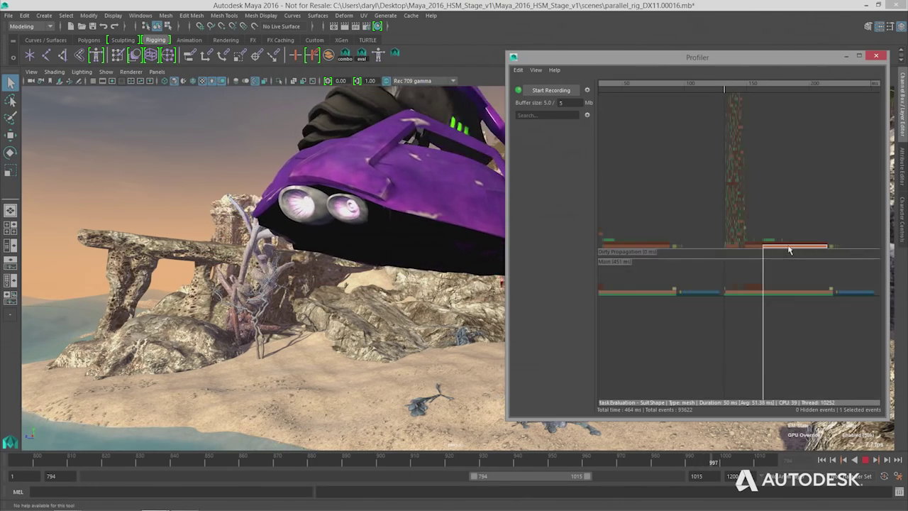
pyautogui.click(866, 459)
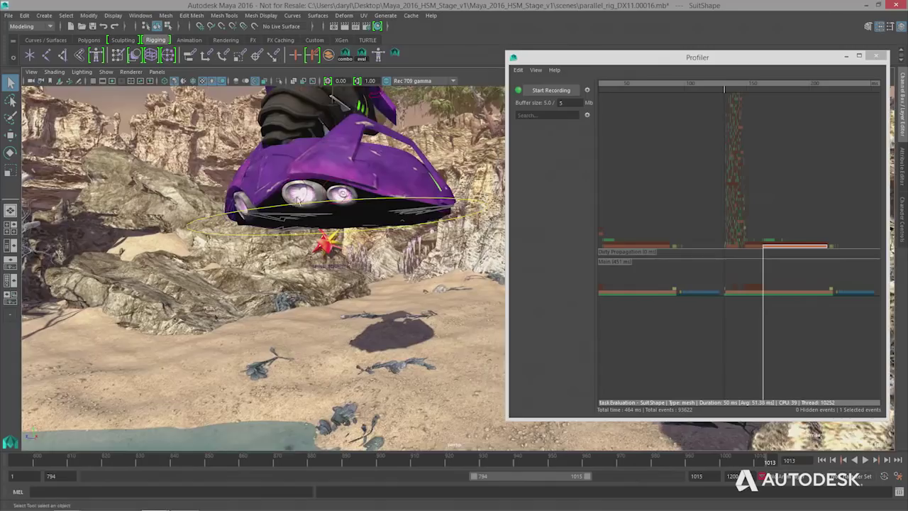
pyautogui.keyDown('alt'); pyautogui.moveTo(298, 198); pyautogui.dragTo(170, 205); pyautogui.keyUp('alt')
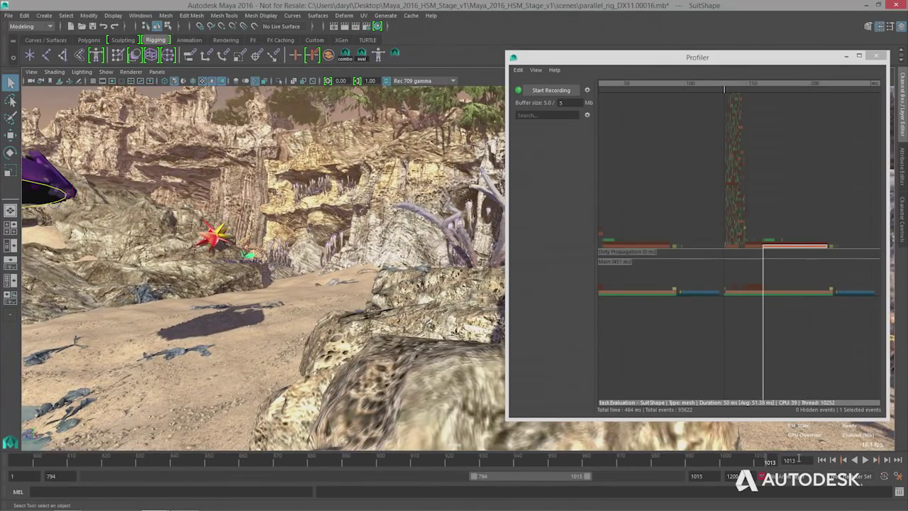
pyautogui.keyDown('alt'); pyautogui.moveTo(177, 213); pyautogui.dragTo(265, 239, button='middle'); pyautogui.keyUp('alt')
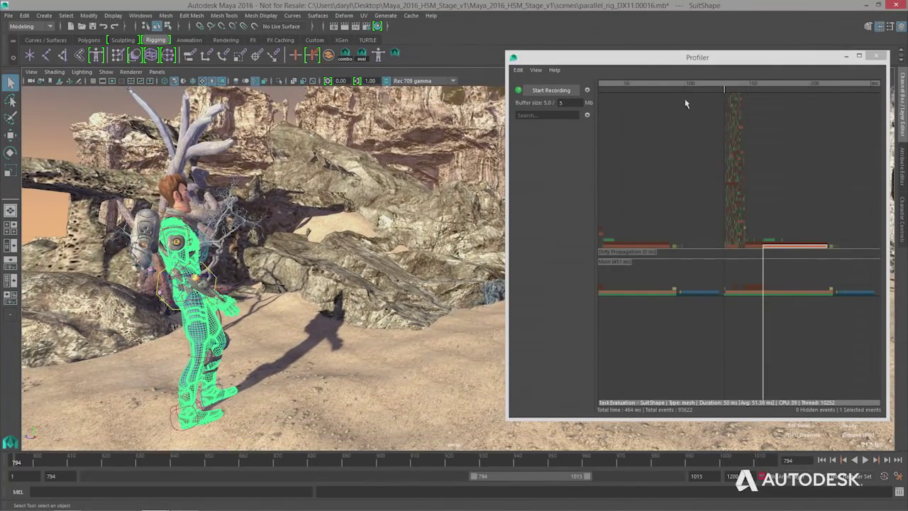
# Close the Profiler and review the suit mesh's Smooth Mesh and OpenSubdiv settings, including OpenCL Acceleration
pyautogui.click(876, 55)
pyautogui.keyDown('alt'); pyautogui.moveTo(262, 210); pyautogui.dragTo(381, 315, button='middle'); pyautogui.keyUp('alt')
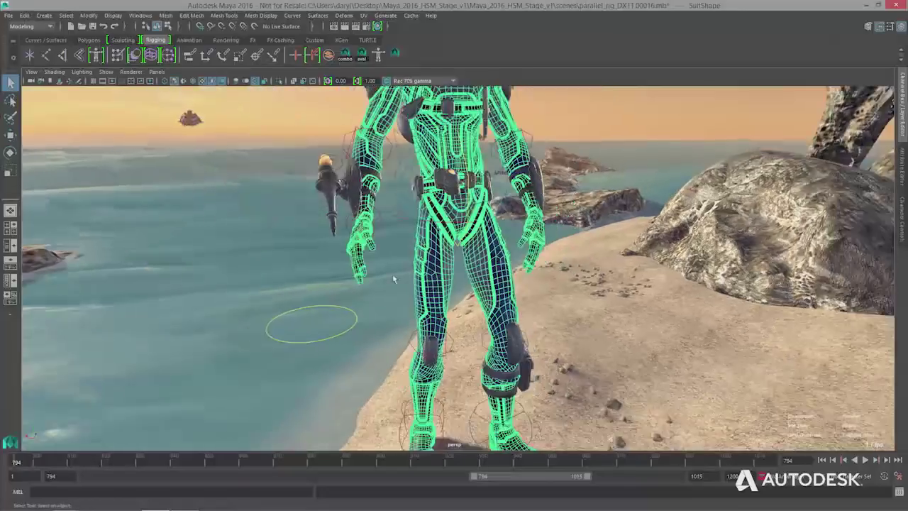
pyautogui.keyDown('alt'); pyautogui.moveTo(508, 290); pyautogui.dragTo(484, 272, button='middle'); pyautogui.keyUp('alt')
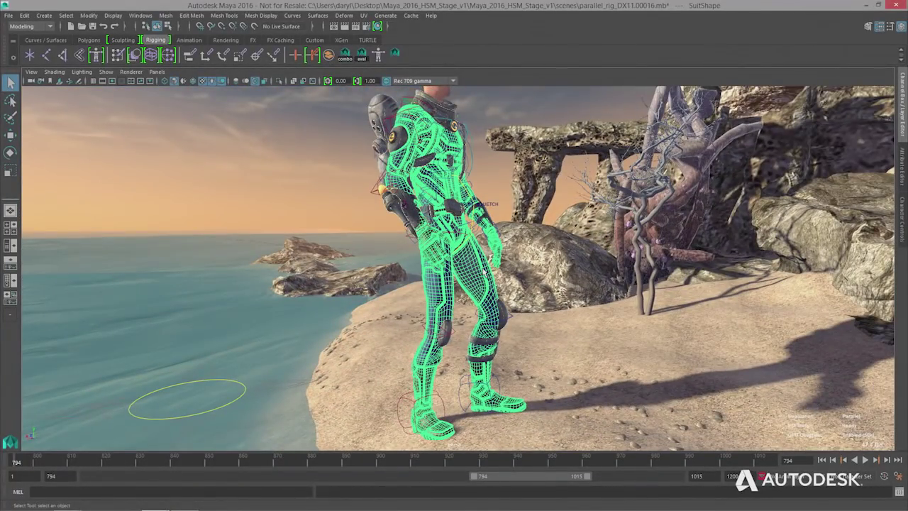
pyautogui.keyDown('alt'); pyautogui.moveTo(500, 211); pyautogui.dragTo(465, 225, button='middle'); pyautogui.keyUp('alt')
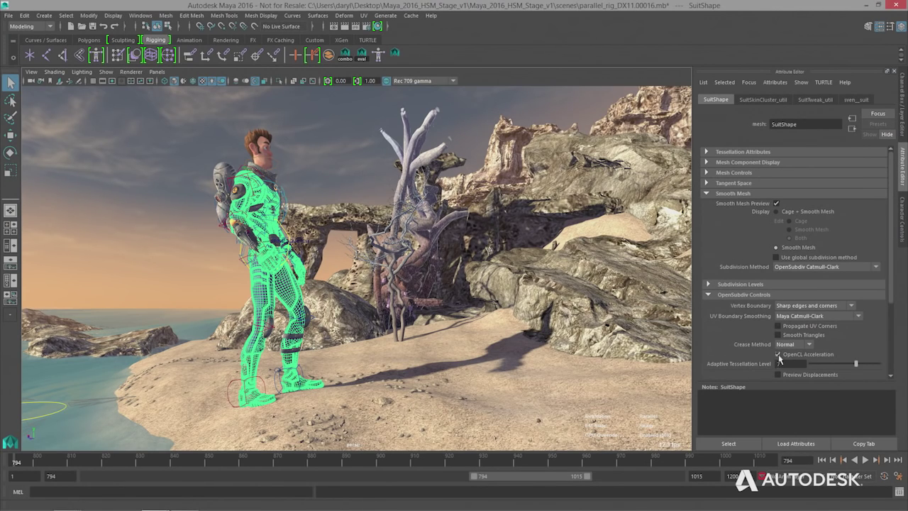
pyautogui.click(344, 181)
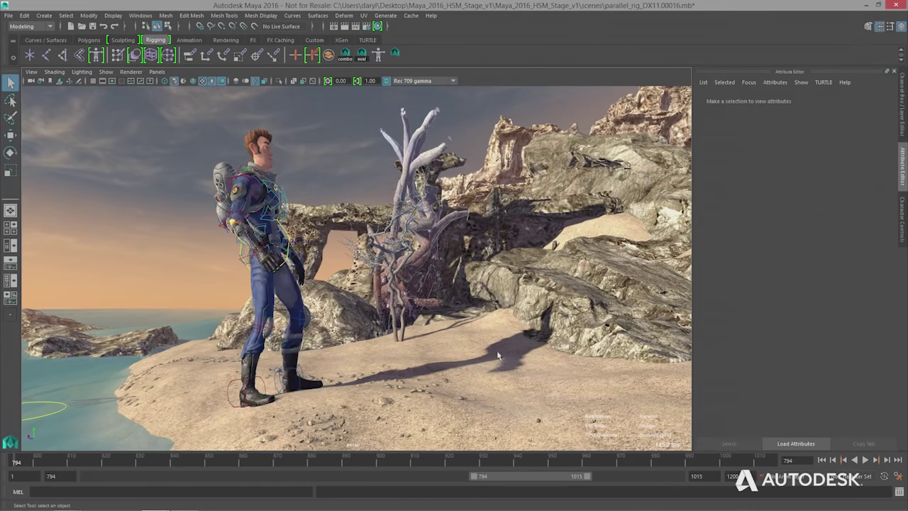
# Open the Animation preferences and reapply GPU Override with the Parallel evaluation mode for the astronaut scene
pyautogui.moveTo(499, 357)
pyautogui.keyDown('alt'); pyautogui.mouseDown()
pyautogui.moveTo(482, 383)
pyautogui.moveTo(496, 351)
pyautogui.mouseUp(); pyautogui.keyUp('alt')
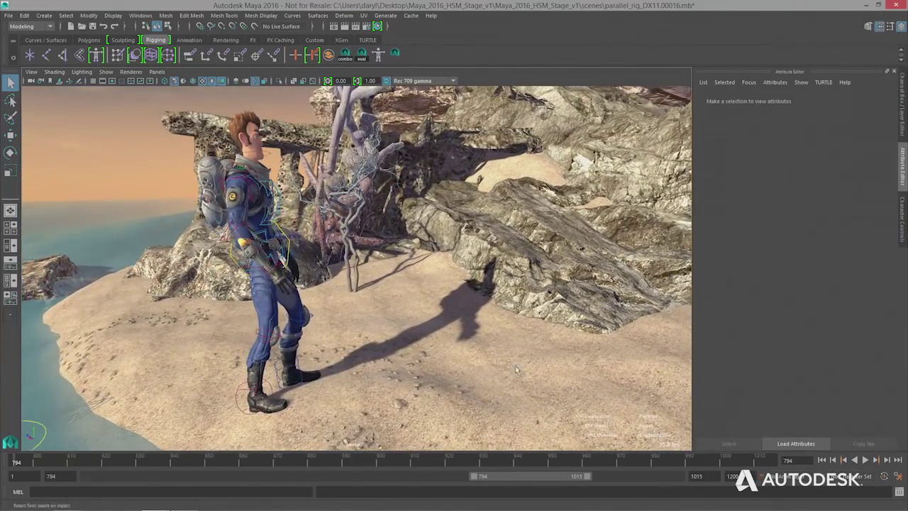
pyautogui.keyDown('alt'); pyautogui.moveTo(496, 351); pyautogui.dragTo(509, 345, button='middle'); pyautogui.keyUp('alt')
pyautogui.keyDown('alt'); pyautogui.moveTo(509, 345); pyautogui.dragTo(587, 331); pyautogui.keyUp('alt')
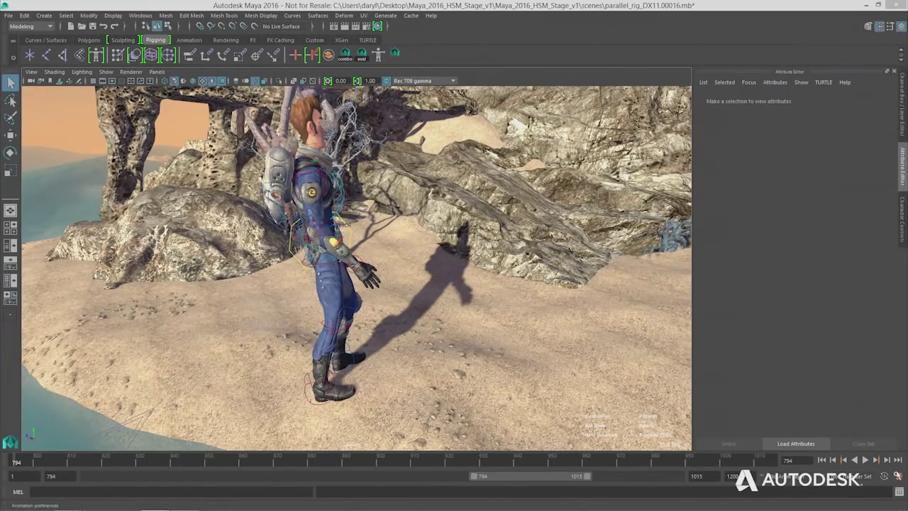
pyautogui.click(897, 476)
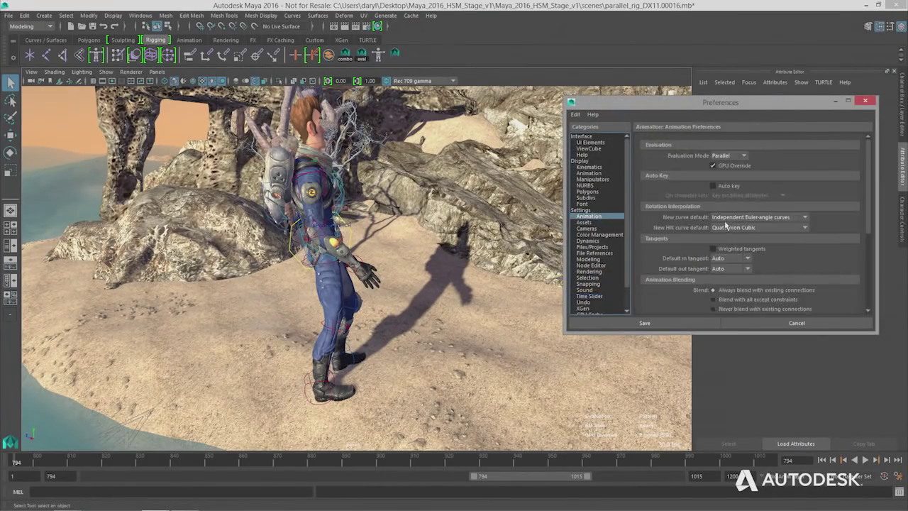
pyautogui.keyDown('alt'); pyautogui.moveTo(369, 212); pyautogui.dragTo(425, 213); pyautogui.keyUp('alt')
pyautogui.keyDown('alt'); pyautogui.moveTo(366, 223); pyautogui.dragTo(371, 216, button='middle'); pyautogui.keyUp('alt')
pyautogui.keyDown('alt'); pyautogui.moveTo(372, 217); pyautogui.dragTo(364, 218, button='right'); pyautogui.keyUp('alt')
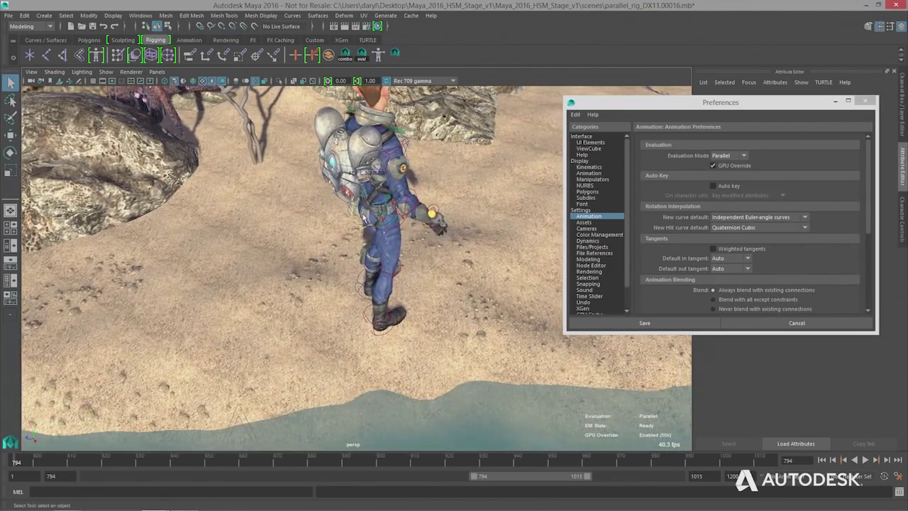
pyautogui.click(713, 166)
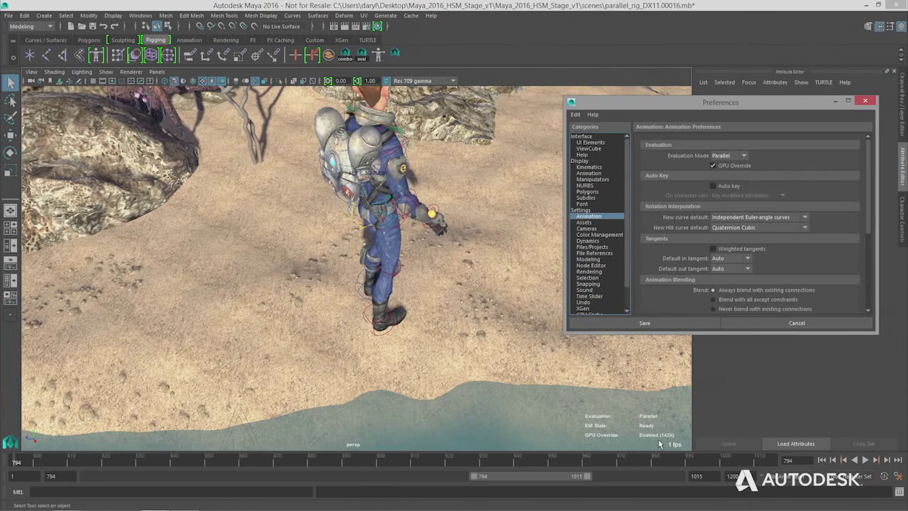
pyautogui.keyDown('alt'); pyautogui.moveTo(387, 312); pyautogui.dragTo(296, 319); pyautogui.keyUp('alt')
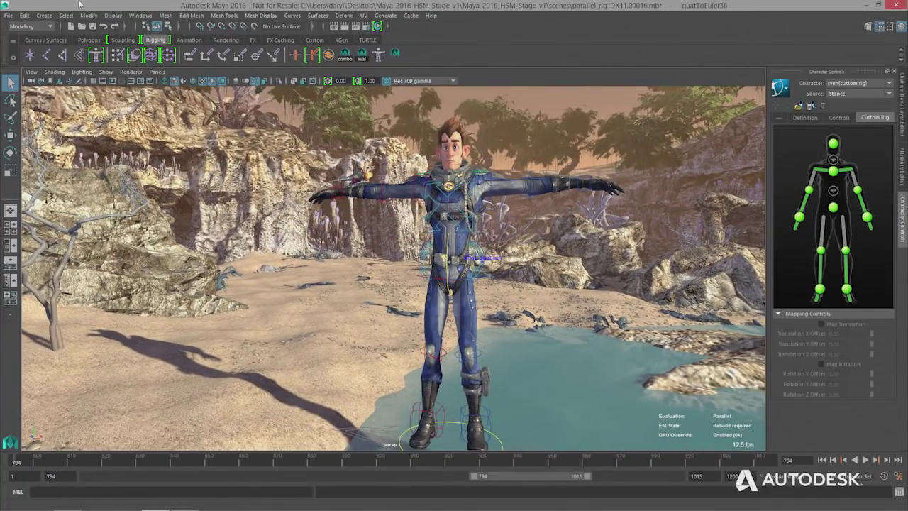
# Delete all channels in the astronaut scene by type
pyautogui.click(24, 15)
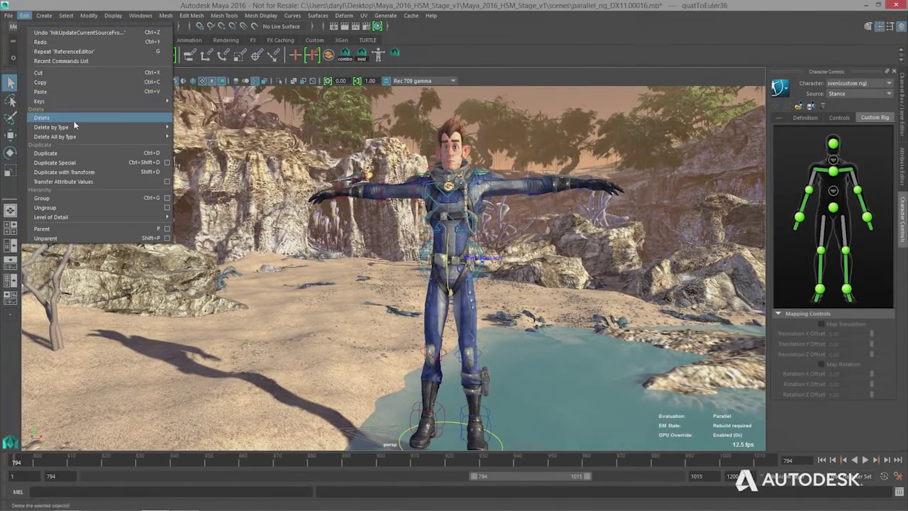
pyautogui.moveTo(87, 137)
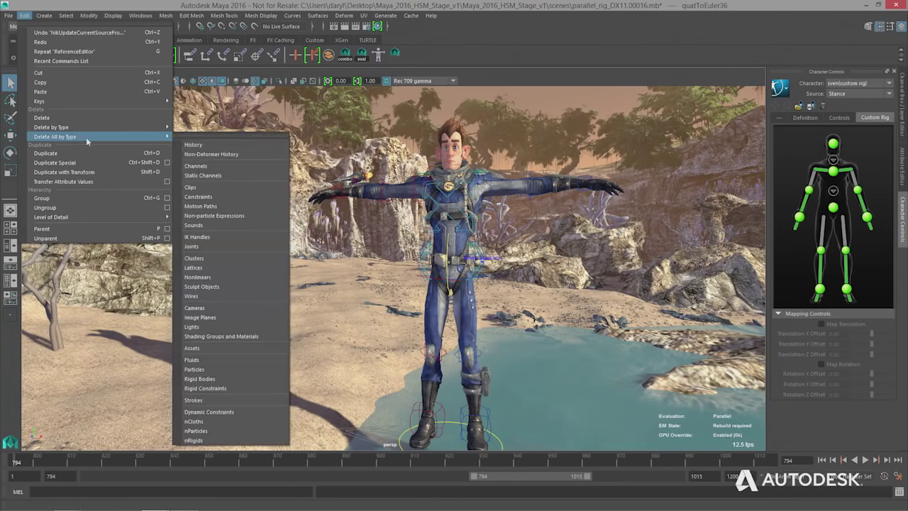
pyautogui.click(211, 170)
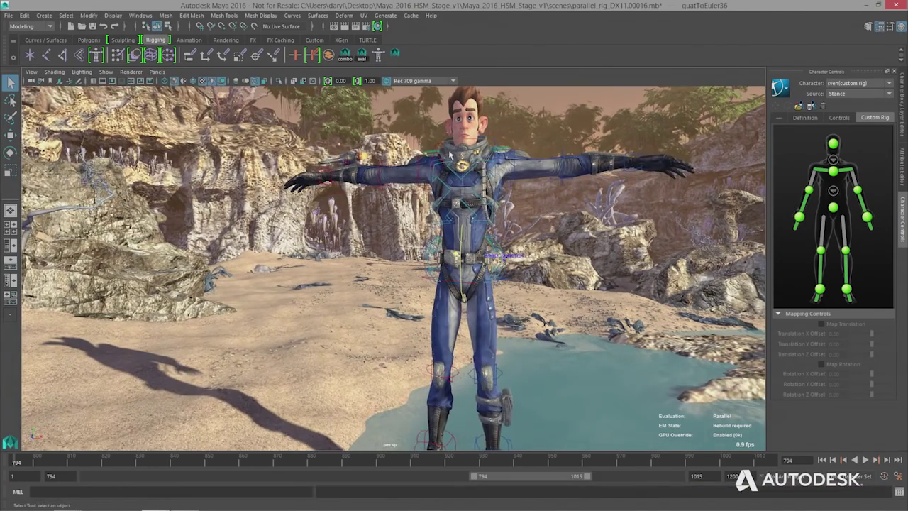
# Select the astronaut's Head and activate the Move tool to test manipulating the rig without playback
pyautogui.keyDown('alt'); pyautogui.moveTo(440, 146); pyautogui.dragTo(440, 186); pyautogui.keyUp('alt')
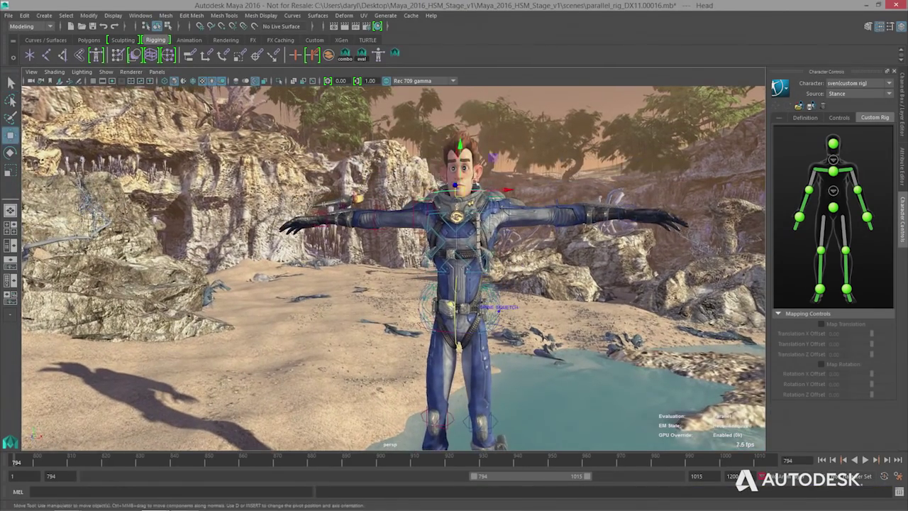
pyautogui.scroll(-5, 506, 204)
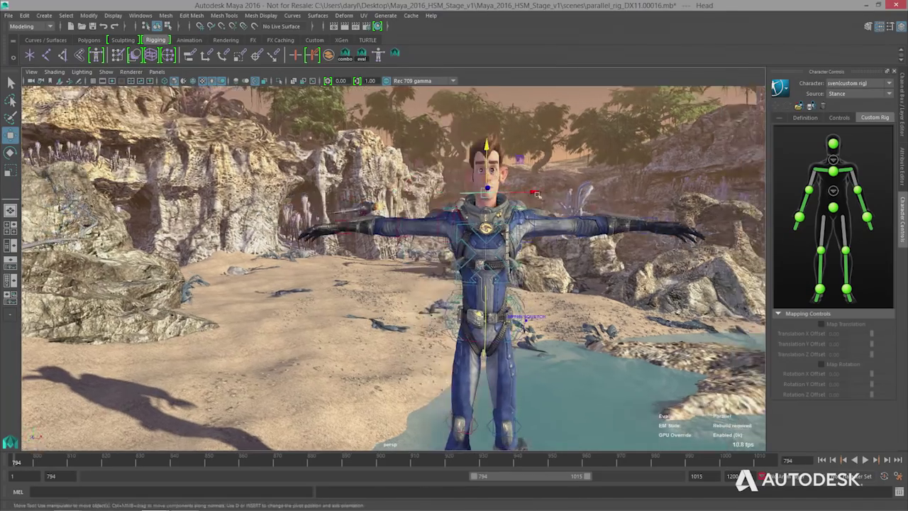
pyautogui.scroll(2, 506, 205)
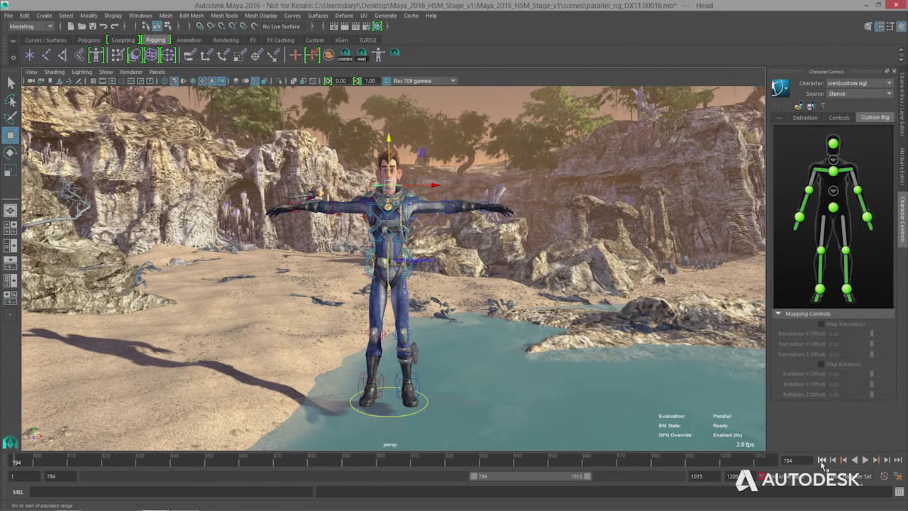
pyautogui.scroll(2, 524, 316)
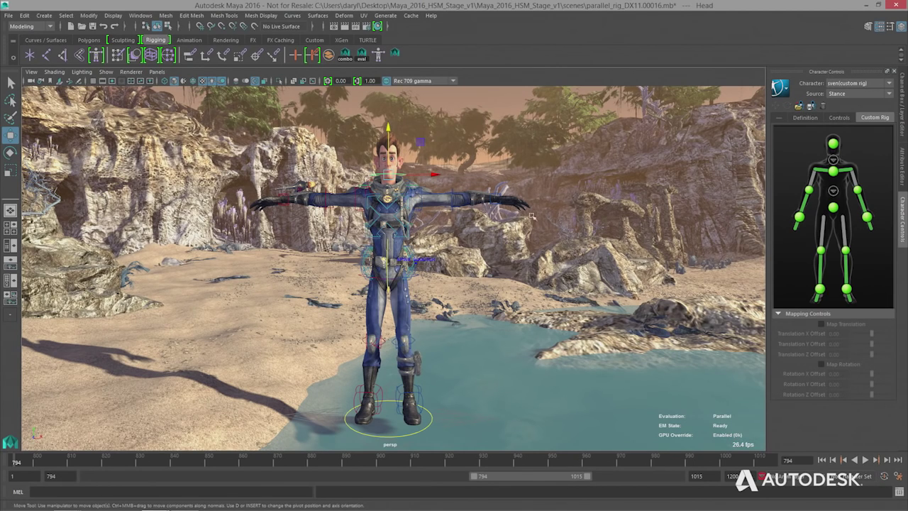
# Select the left hand control lf_handIkA_ctrl, followed by the left arm's elbow joint and pole vector control
pyautogui.scroll(2, 393, 268)
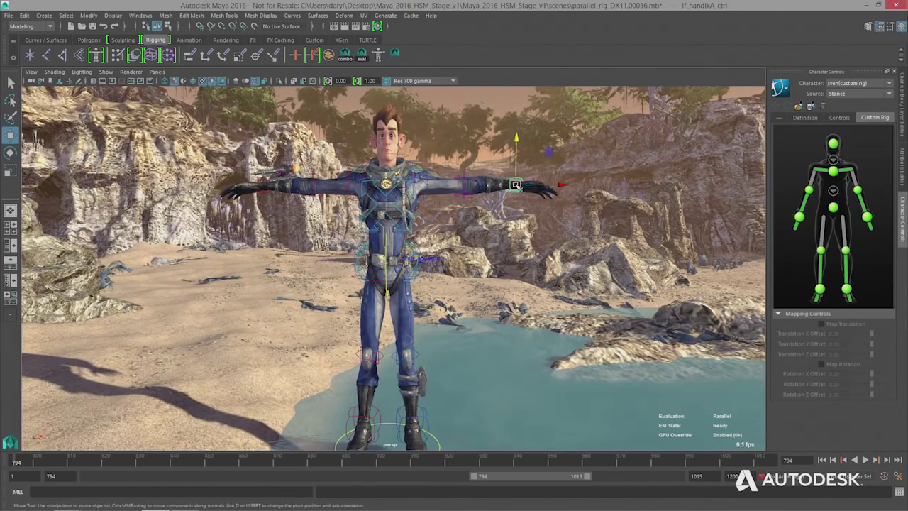
pyautogui.moveTo(489, 181); pyautogui.dragTo(439, 295)
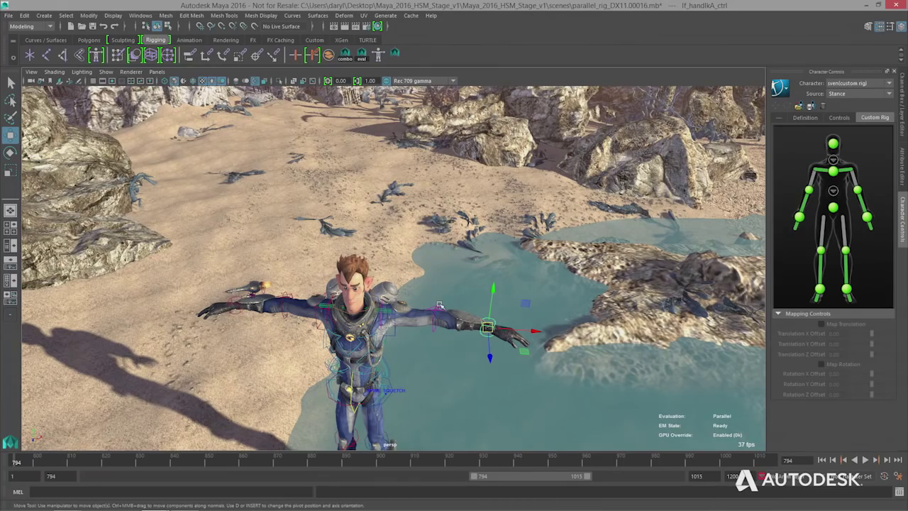
pyautogui.scroll(2, 448, 302)
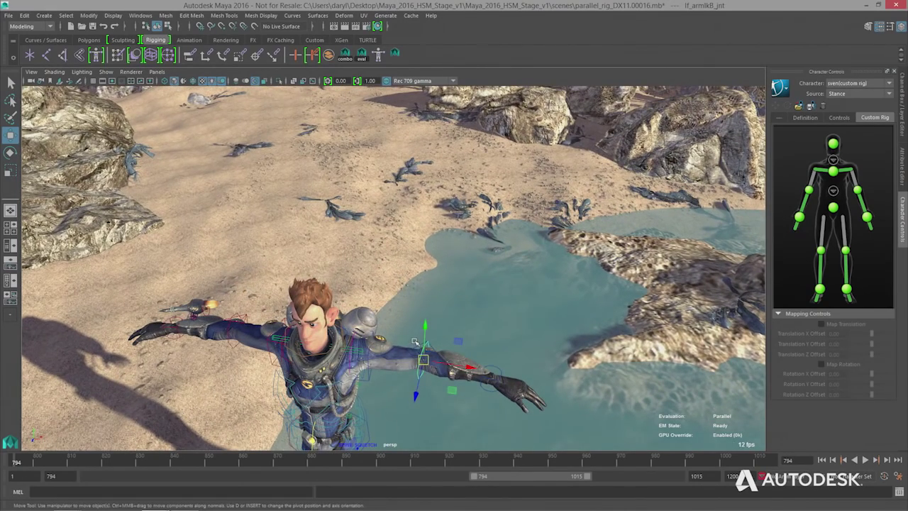
pyautogui.click(419, 343)
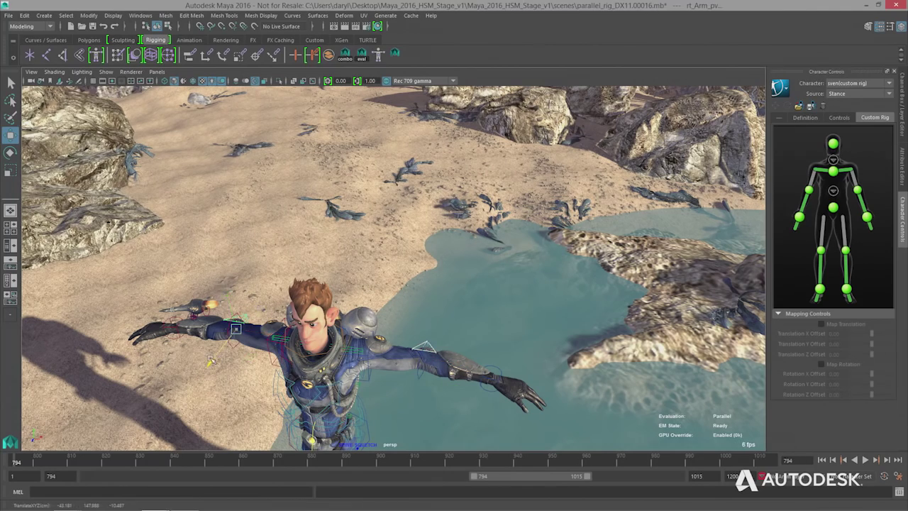
# Reselect the left hand control lf_handIkA_ctrl and move it freely to test the arm's interactive posing
pyautogui.click(494, 371)
pyautogui.scroll(2, 530, 333)
pyautogui.click(517, 334)
pyautogui.keyDown('alt'); pyautogui.moveTo(517, 334); pyautogui.dragTo(481, 293); pyautogui.keyUp('alt')
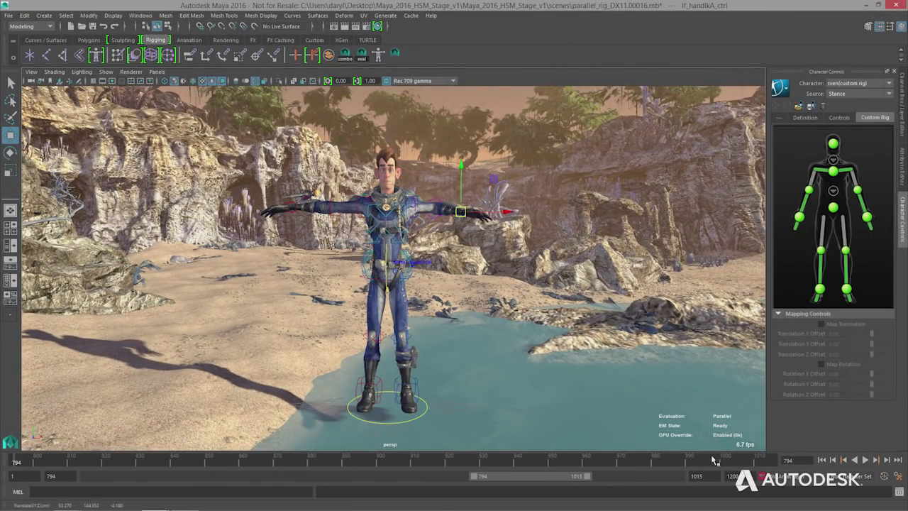
pyautogui.scroll(3, 521, 253)
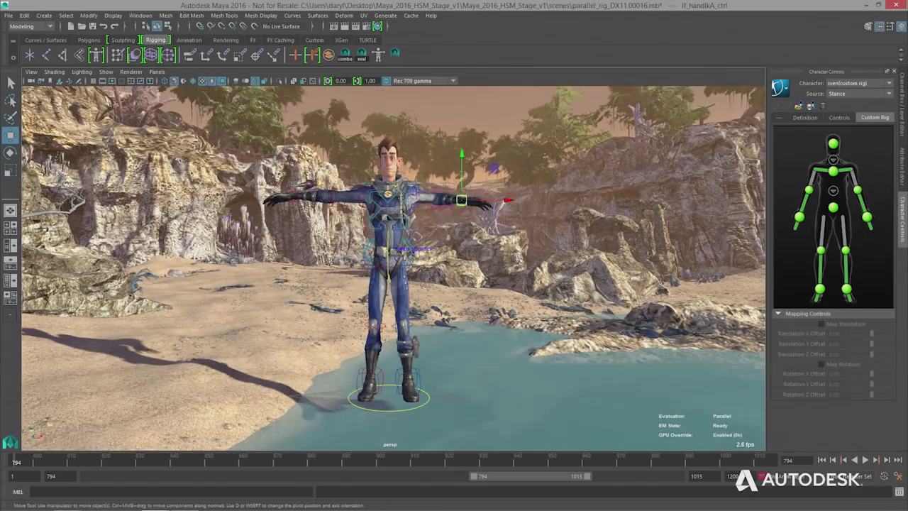
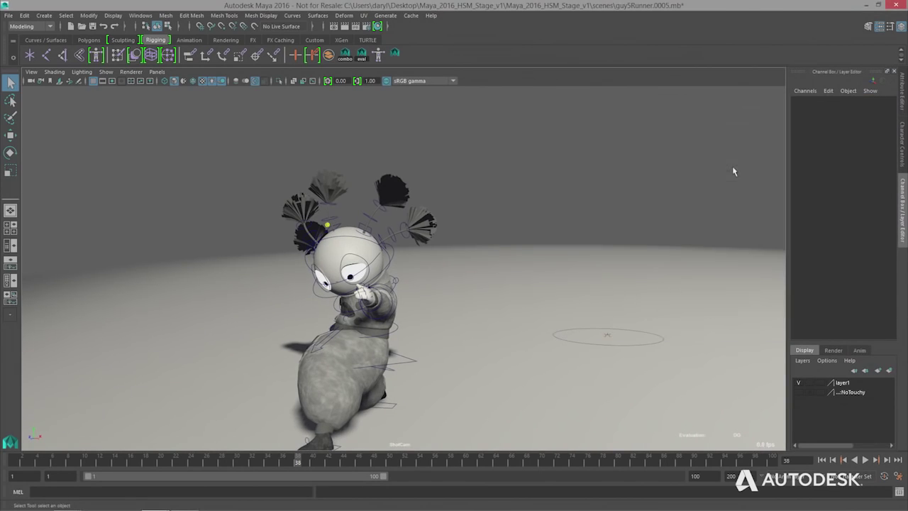
# Play the guy5Runner.0005 animation from the start in DG evaluation, stop it and return to frame 1
pyautogui.click(821, 460)
pyautogui.hotkey('alt', 'v')
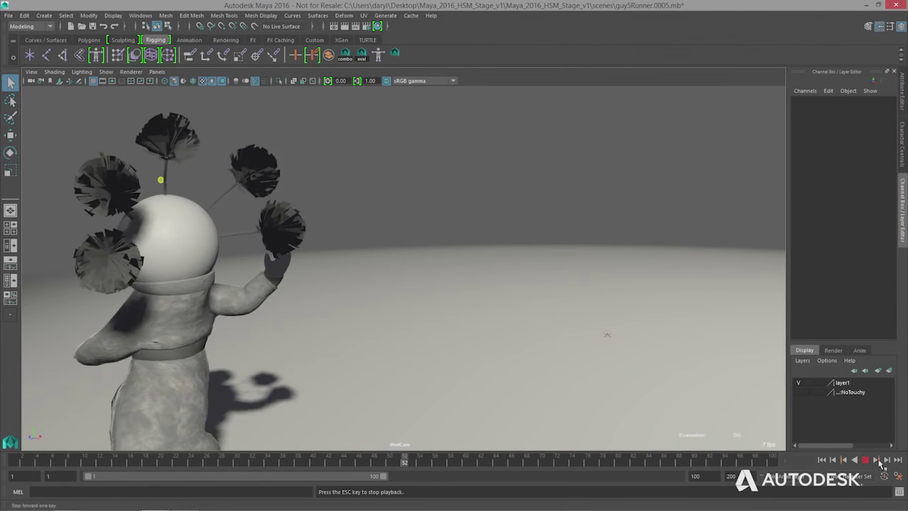
pyautogui.press('Escape')
pyautogui.click(821, 459)
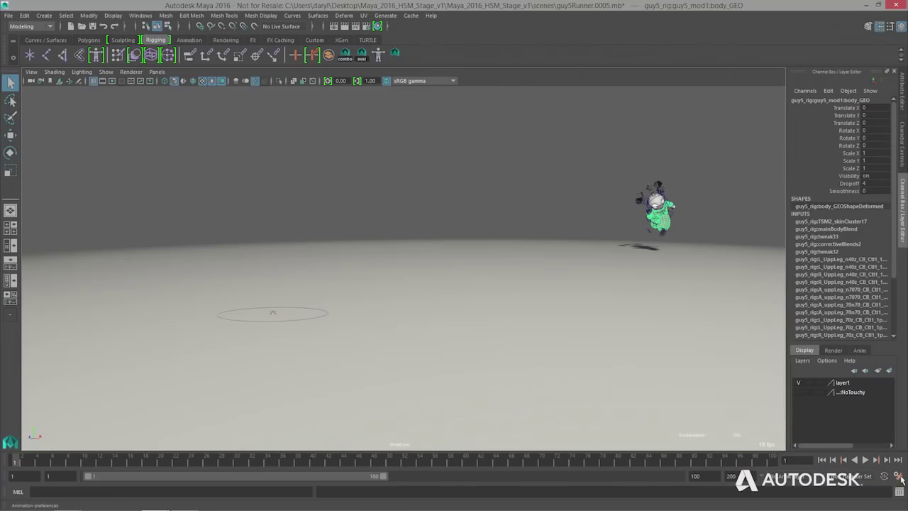
# Set the Animation preferences to Parallel evaluation with GPU Override enabled and save them
pyautogui.click(899, 477)
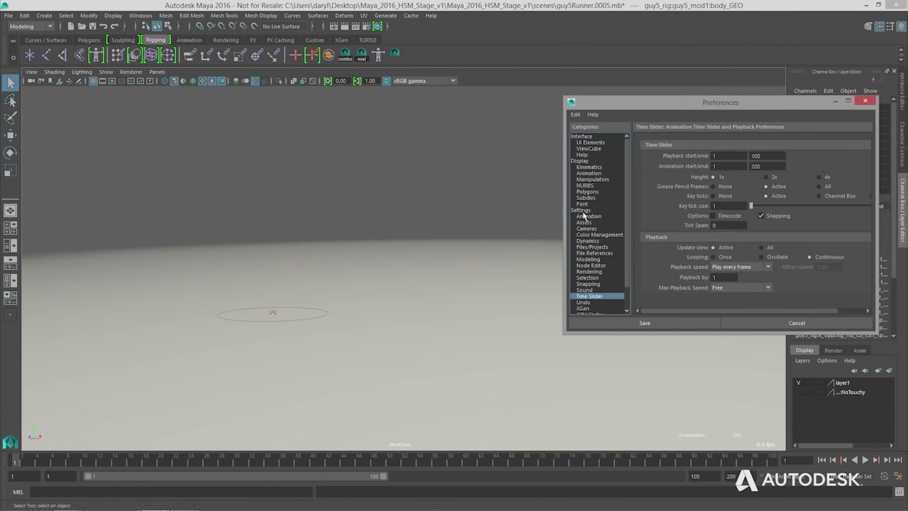
pyautogui.click(588, 216)
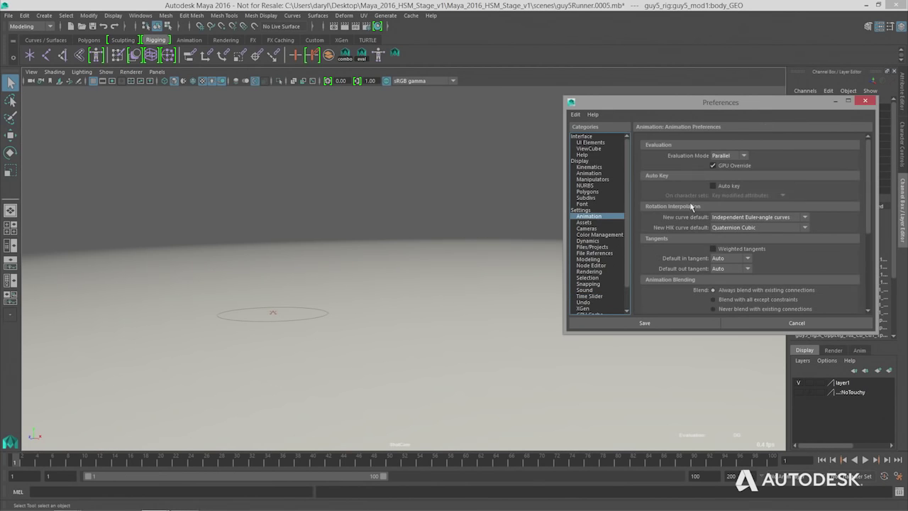
pyautogui.click(720, 184)
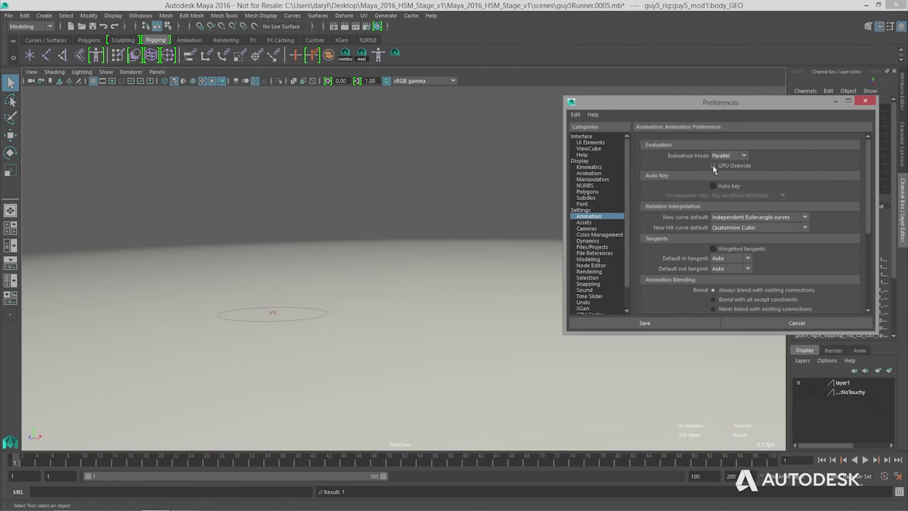
pyautogui.click(644, 323)
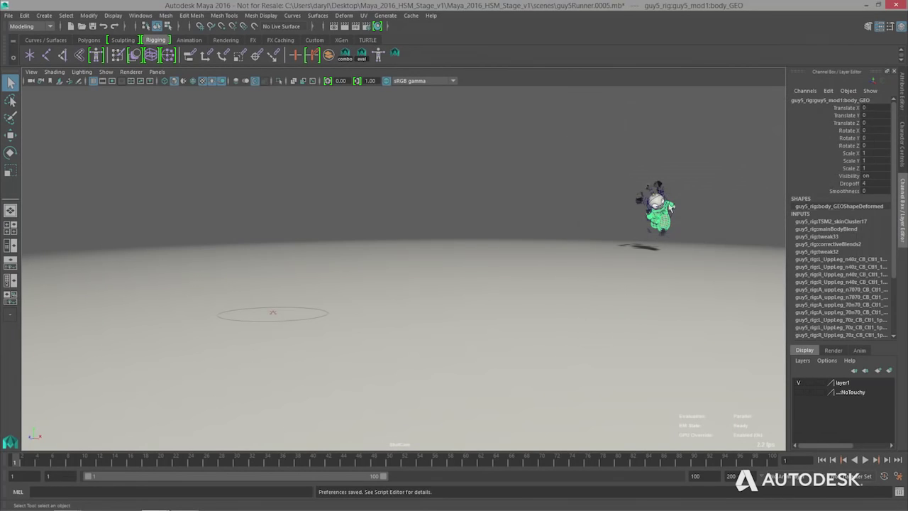
# Open the Profiler with nothing selected and record a capture of the character animation's playback
pyautogui.click(688, 270)
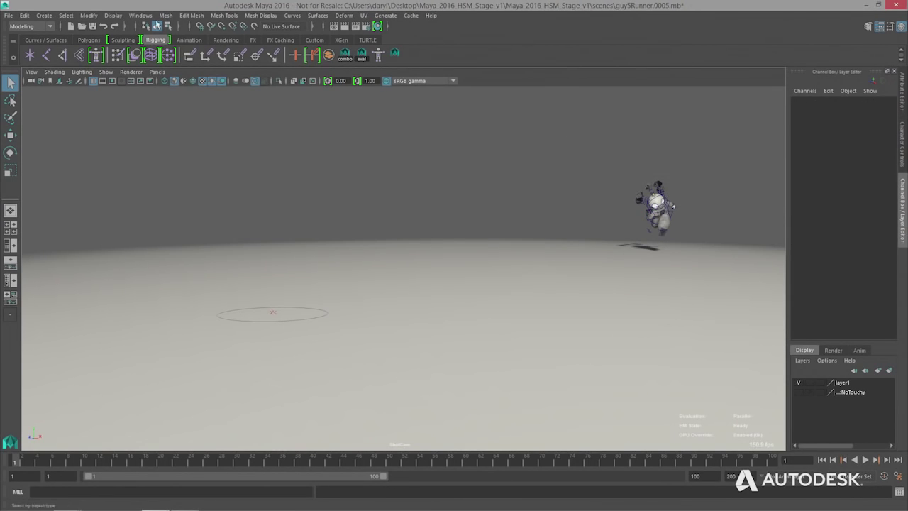
pyautogui.click(140, 14)
pyautogui.moveTo(155, 41)
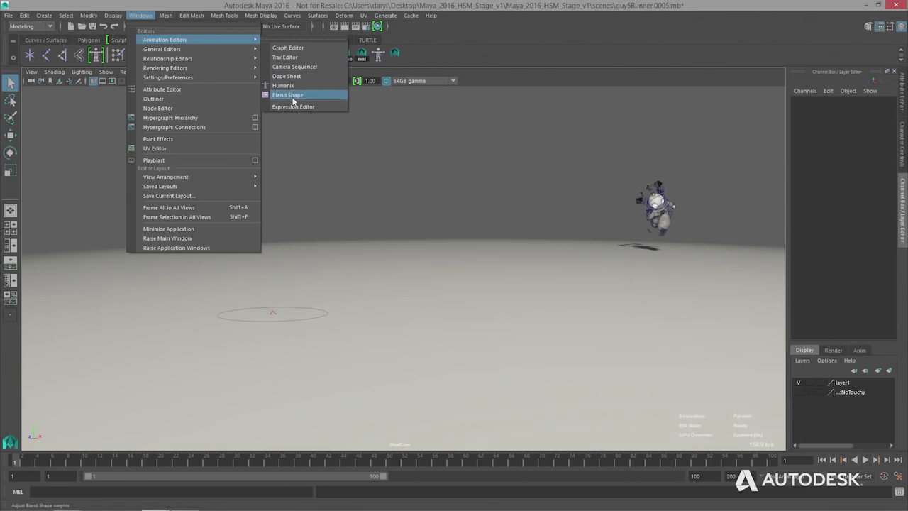
pyautogui.moveTo(196, 48)
pyautogui.click(316, 166)
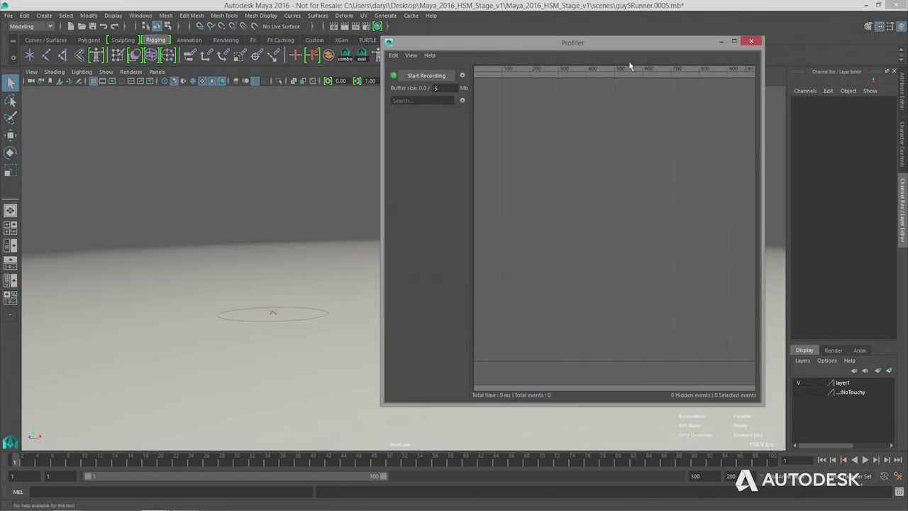
pyautogui.moveTo(544, 43); pyautogui.dragTo(178, 32)
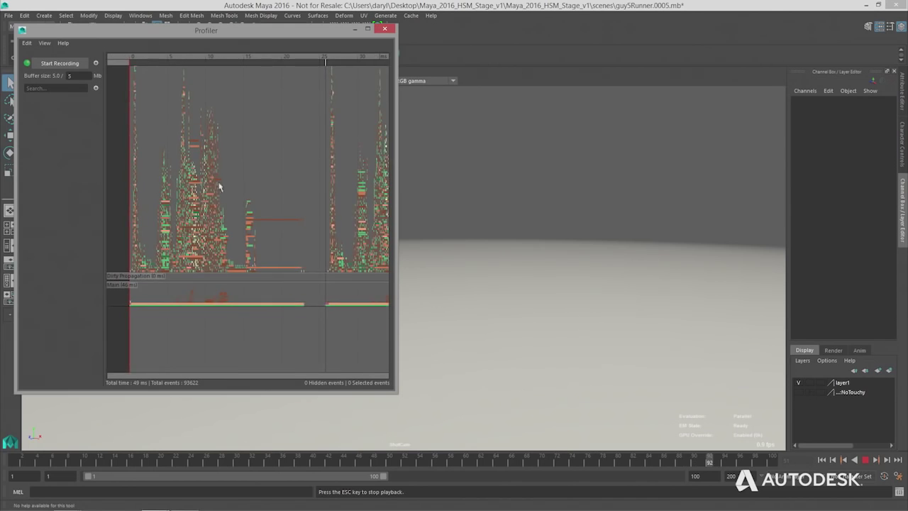
# Stop playback and inspect the long callPostEvaluate and head_geoShape events in the recorded profile, then minimize the Profiler
pyautogui.scroll(6, 219, 186)
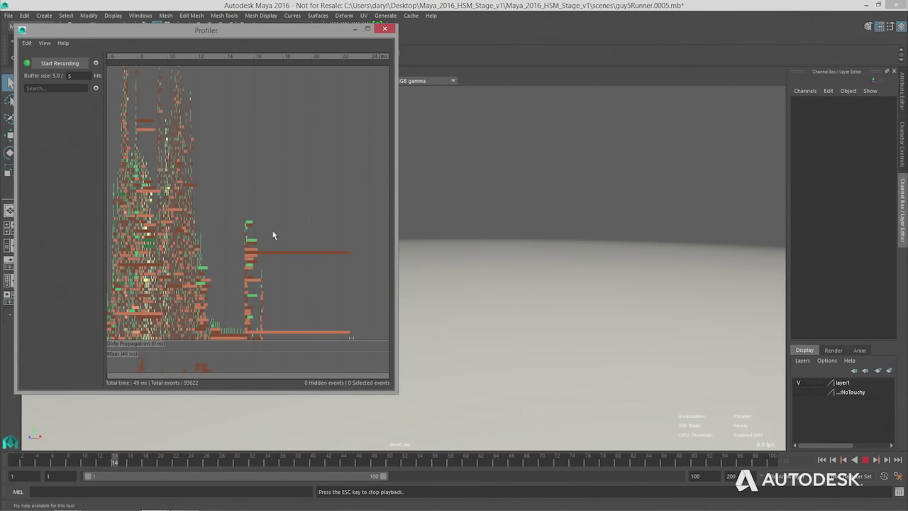
pyautogui.click(293, 233)
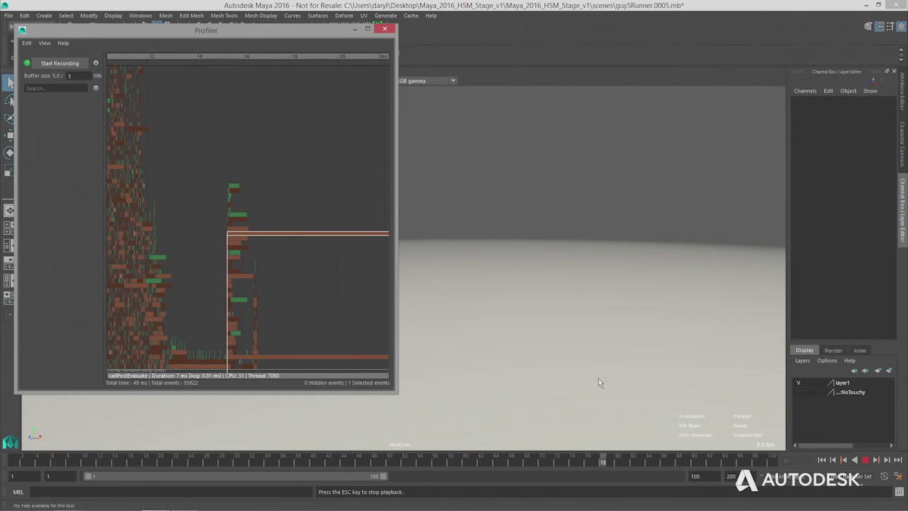
pyautogui.click(863, 460)
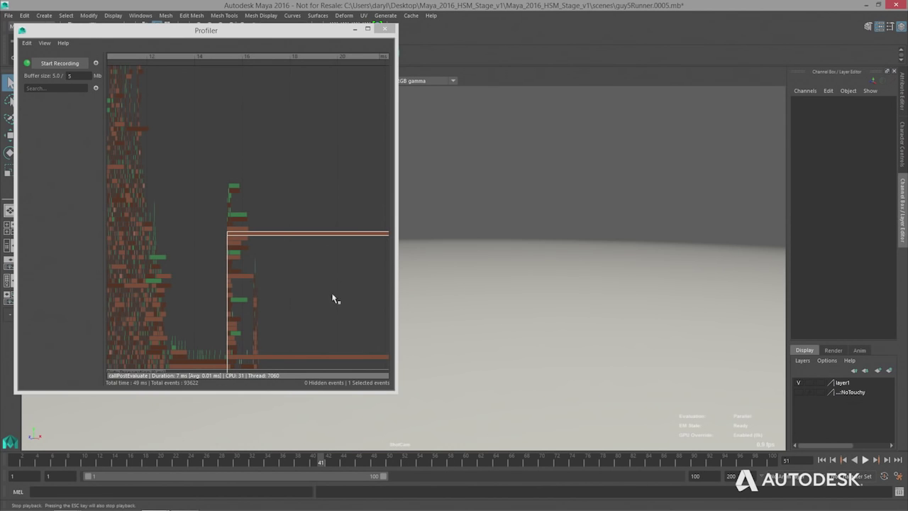
pyautogui.click(294, 319)
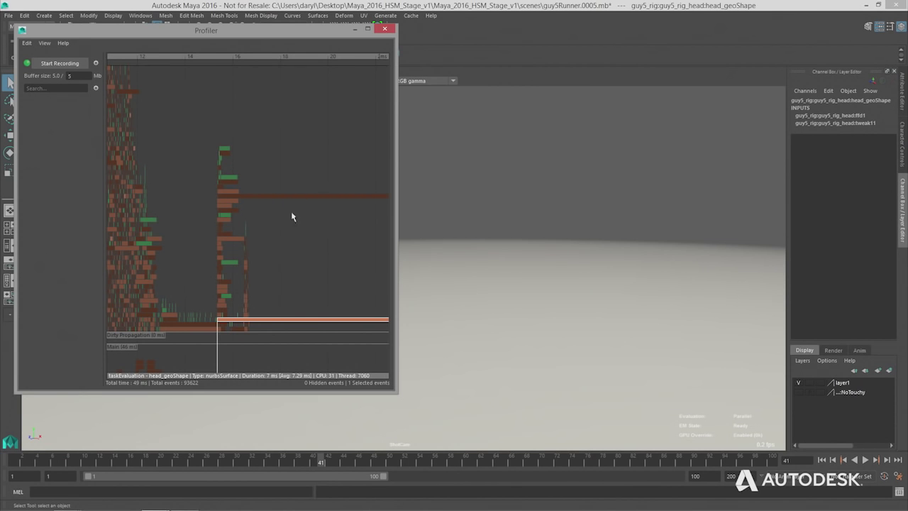
pyautogui.scroll(-5, 289, 214)
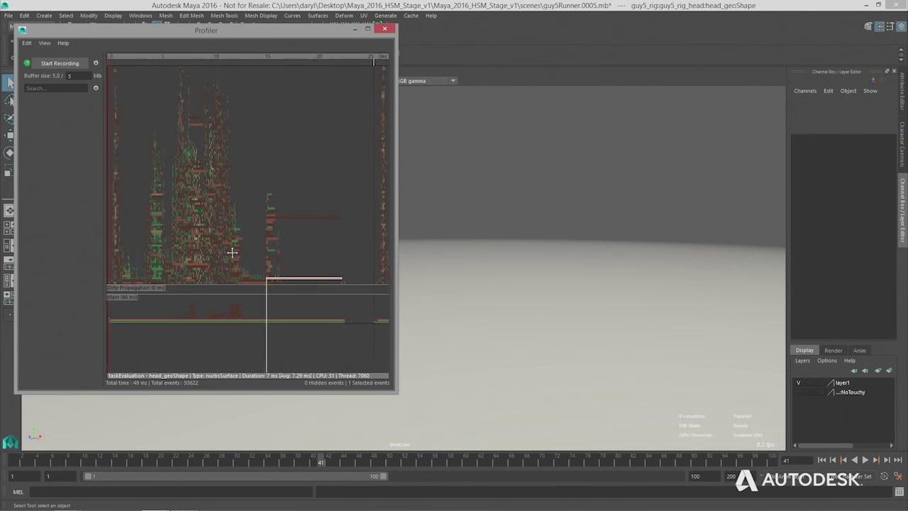
pyautogui.moveTo(231, 251); pyautogui.dragTo(251, 255, button='middle')
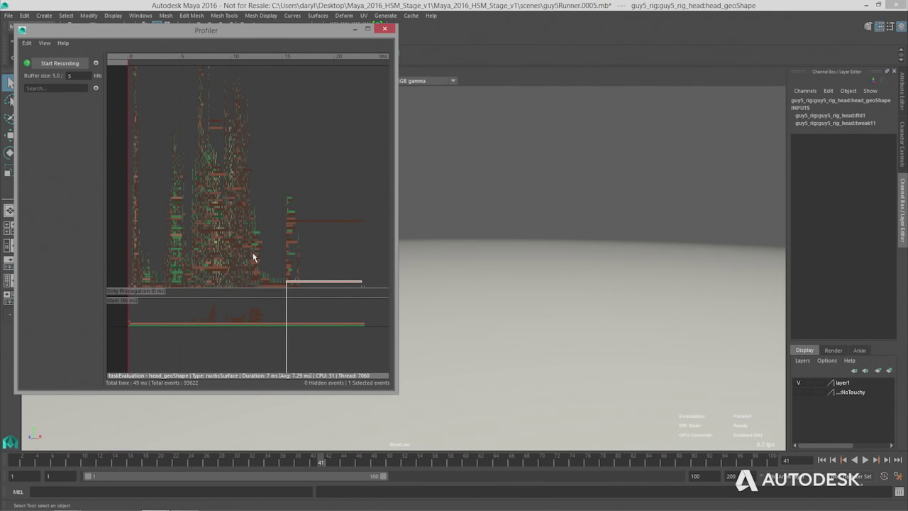
pyautogui.click(355, 30)
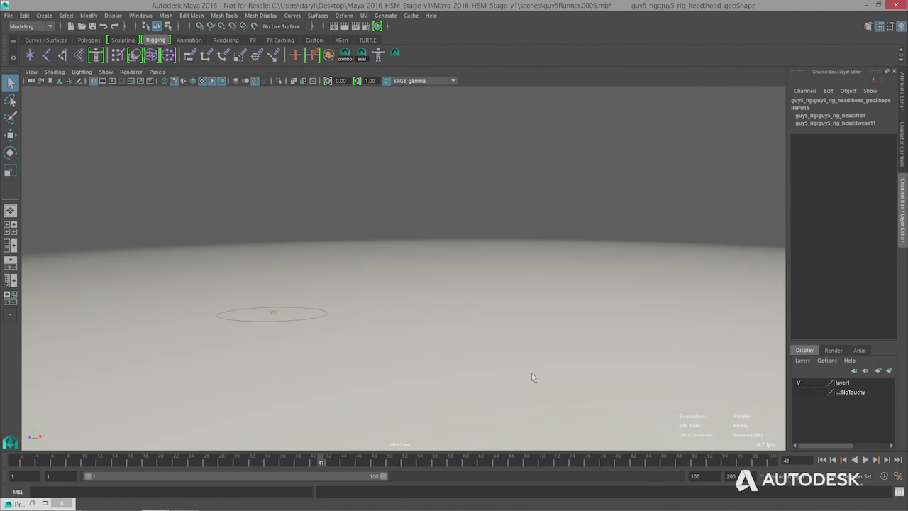
# Open the Script Editor and run deformerEvaluator on the character's body_GEO mesh at frame 1
pyautogui.click(898, 494)
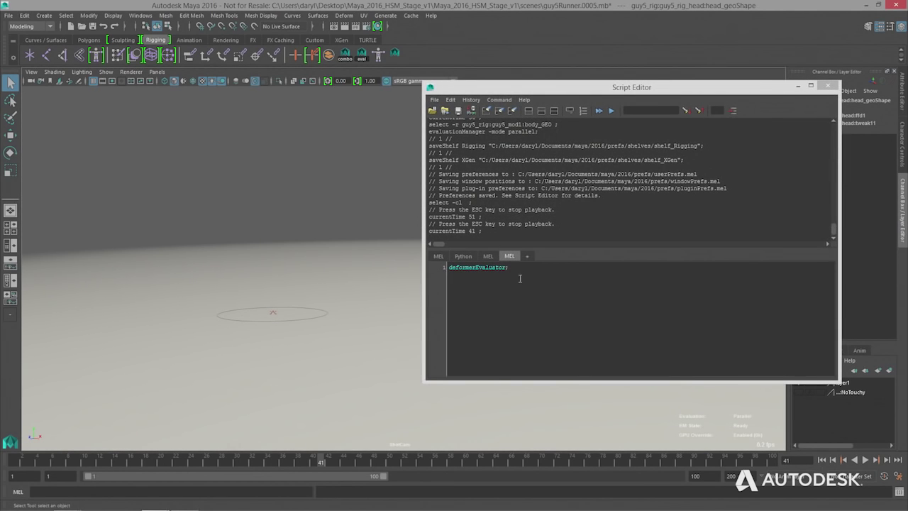
pyautogui.keyDown('ctrl'); pyautogui.scroll(3, 509, 314); pyautogui.keyUp('ctrl')
pyautogui.moveTo(631, 95); pyautogui.dragTo(821, 74)
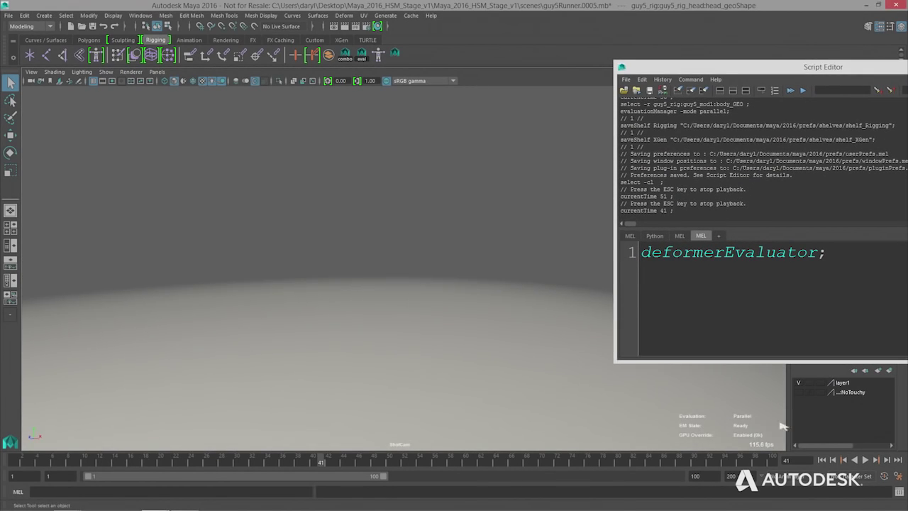
pyautogui.click(822, 459)
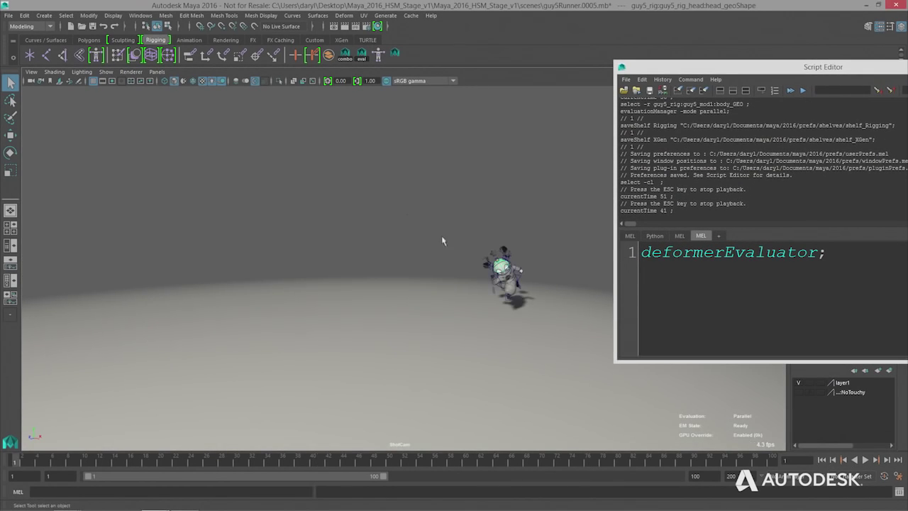
pyautogui.click(515, 291)
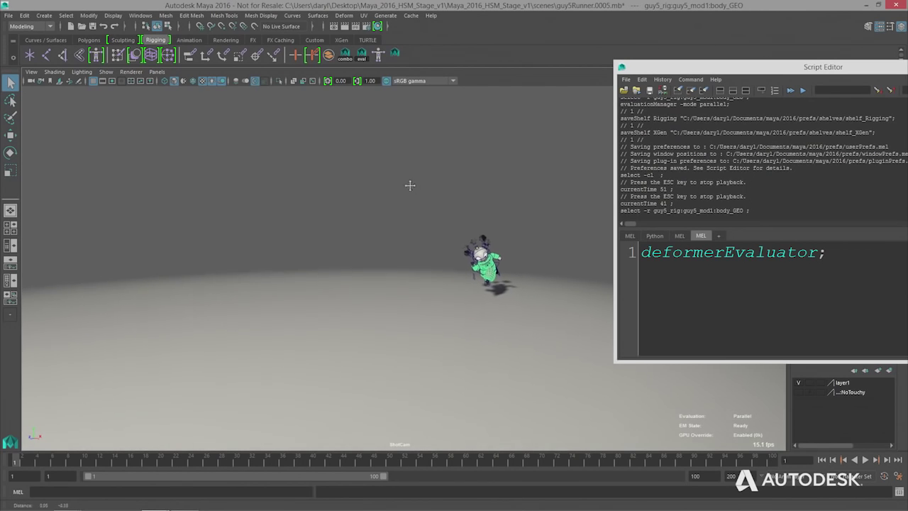
pyautogui.click(362, 56)
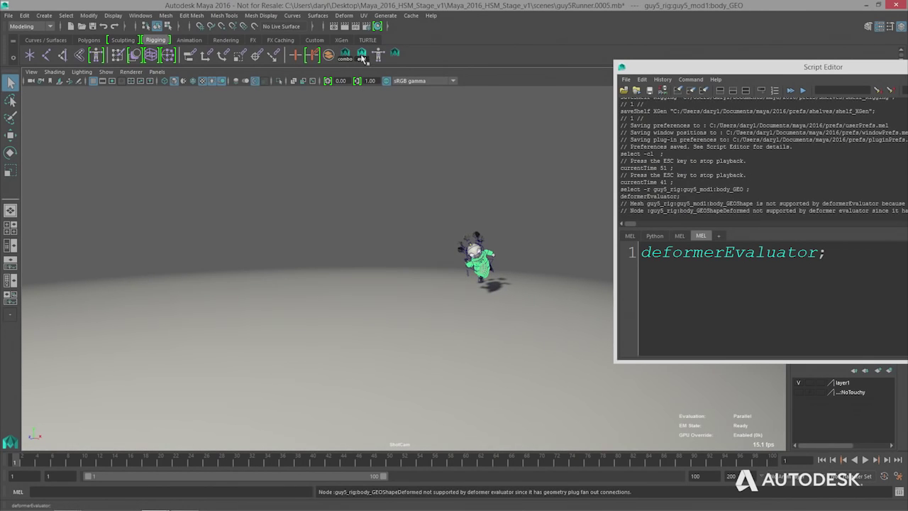
# Read the deformerEvaluator messages about the body mesh in the widened Script Editor and close it
pyautogui.moveTo(741, 68); pyautogui.dragTo(509, 76)
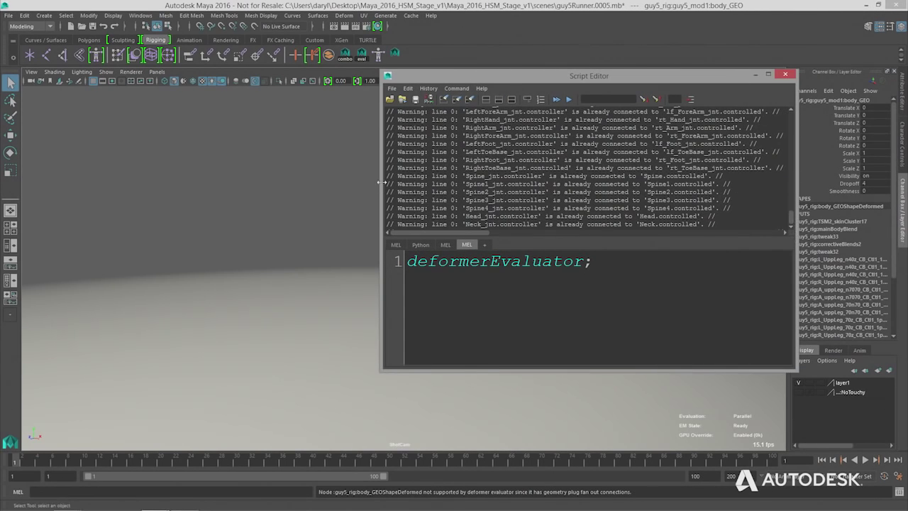
pyautogui.moveTo(325, 186); pyautogui.dragTo(295, 198)
pyautogui.scroll(1, 645, 199)
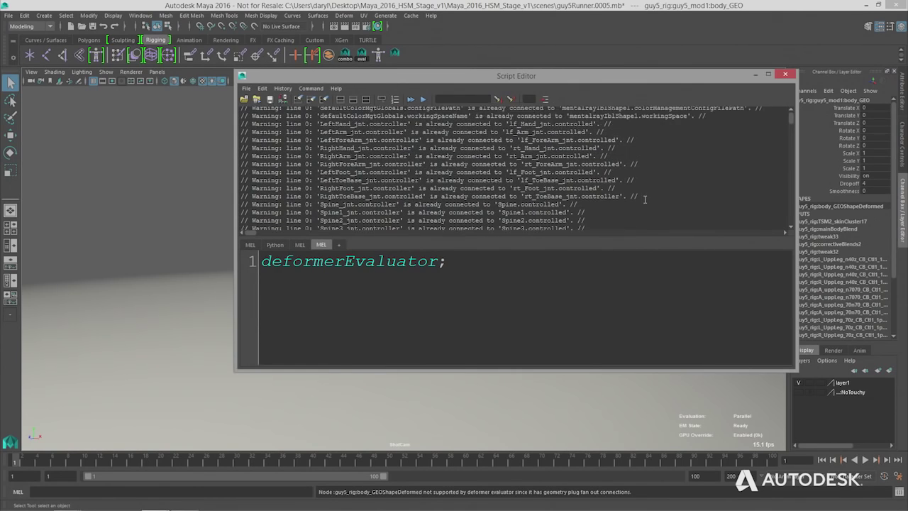
pyautogui.moveTo(792, 122); pyautogui.dragTo(780, 220)
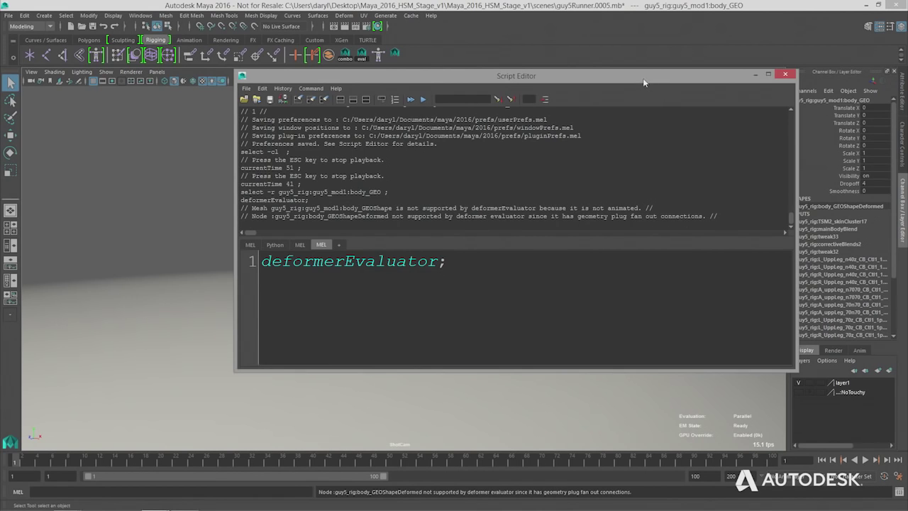
pyautogui.moveTo(644, 83); pyautogui.dragTo(742, 90)
pyautogui.click(789, 83)
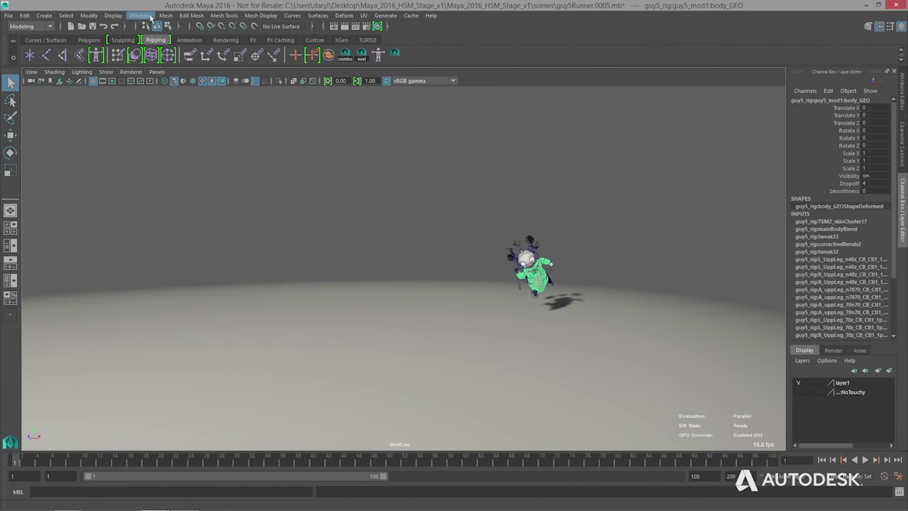
# Graph the body_GEOShapeDeformed node in the Node Editor with its connections one level deep
pyautogui.click(139, 16)
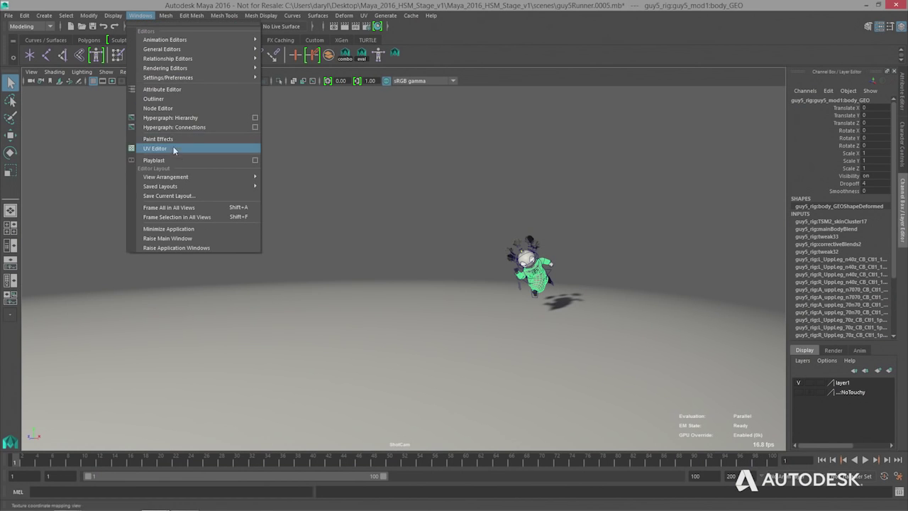
pyautogui.click(163, 107)
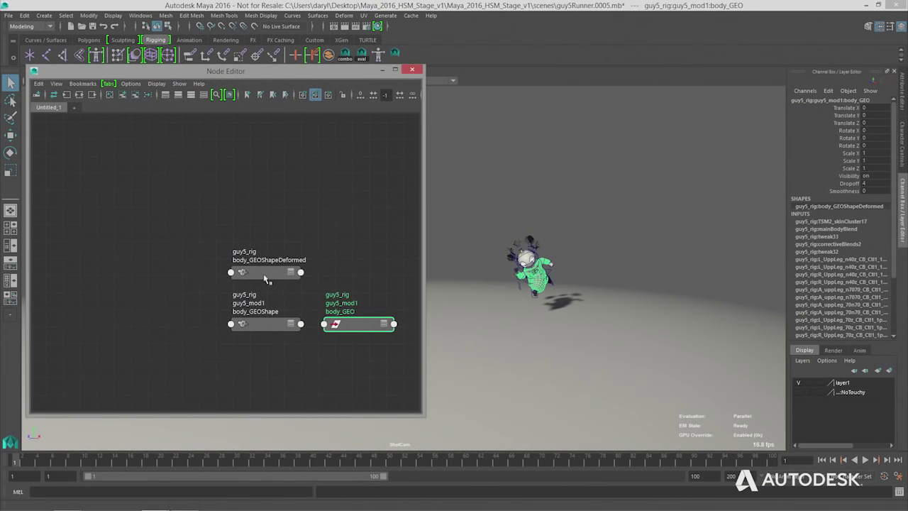
pyautogui.click(264, 277)
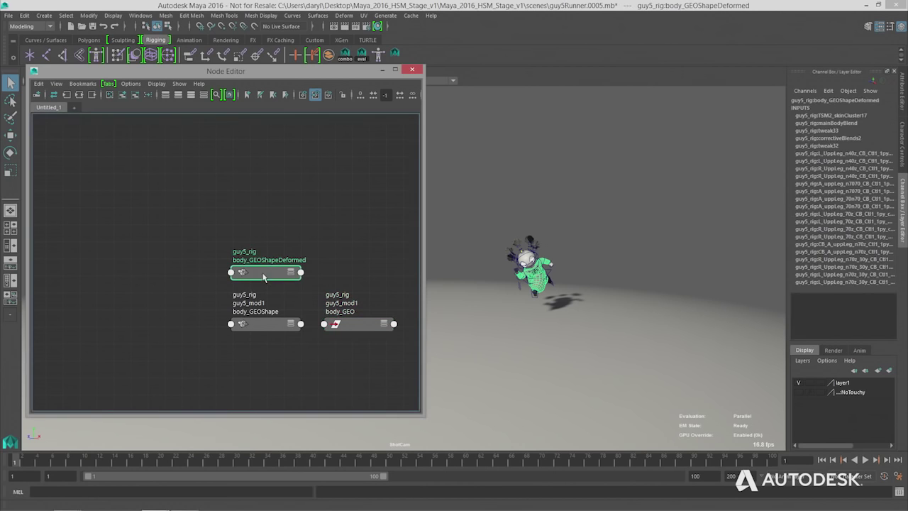
pyautogui.click(399, 97)
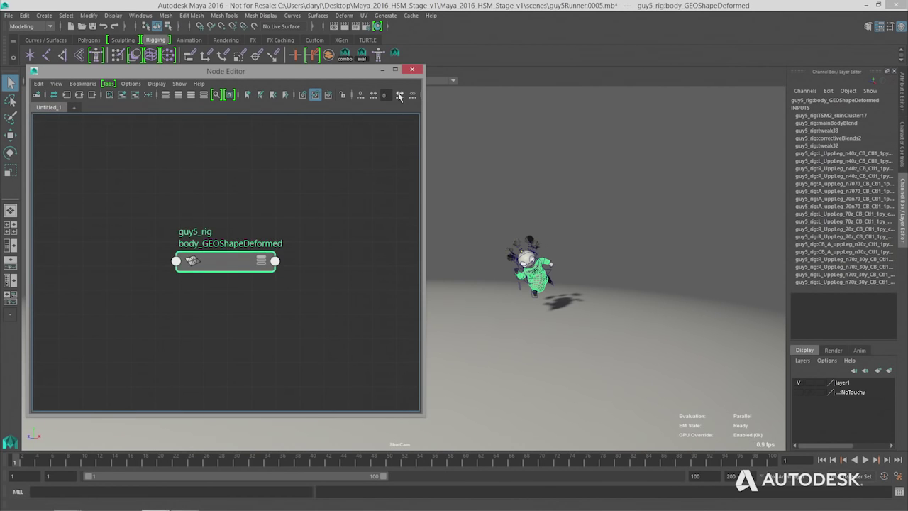
pyautogui.click(399, 97)
pyautogui.scroll(2, 292, 277)
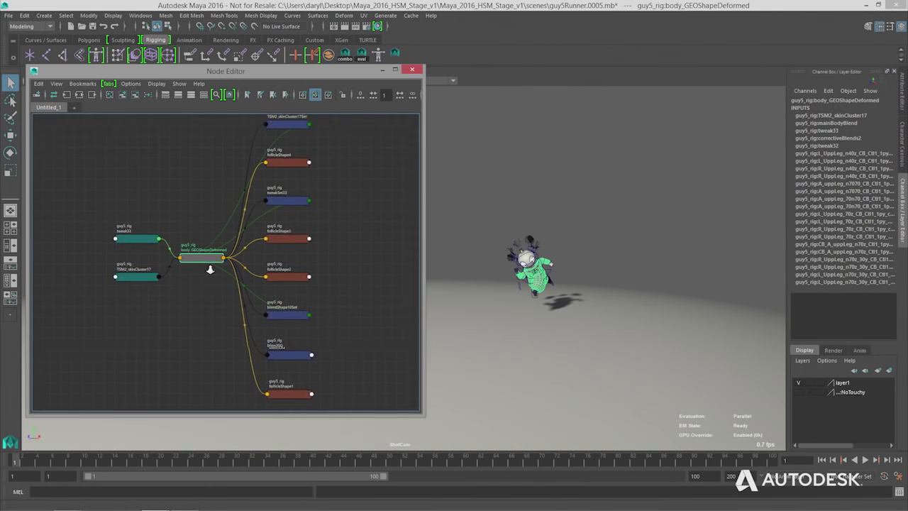
# Show the connected attributes of body_GEOShapeDeformed to examine which nodes its Out Mesh feeds
pyautogui.click(209, 261)
pyautogui.press('2')
pyautogui.scroll(4, 135, 276)
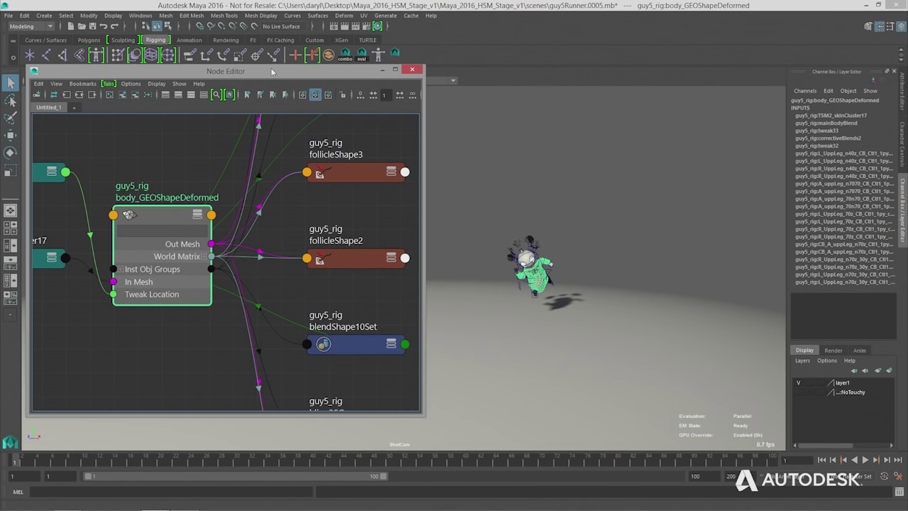
pyautogui.moveTo(273, 65); pyautogui.dragTo(274, 0)
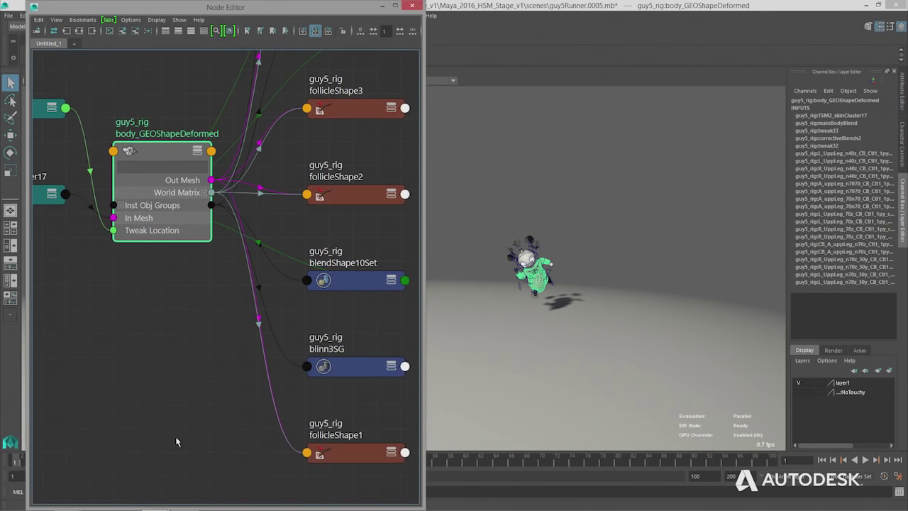
# Delete the nodes follicleShape1 to follicleShape4 that are connected to body_GEOShapeDeformed
pyautogui.keyDown('alt'); pyautogui.moveTo(258, 227); pyautogui.dragTo(205, 274, button='middle'); pyautogui.keyUp('alt')
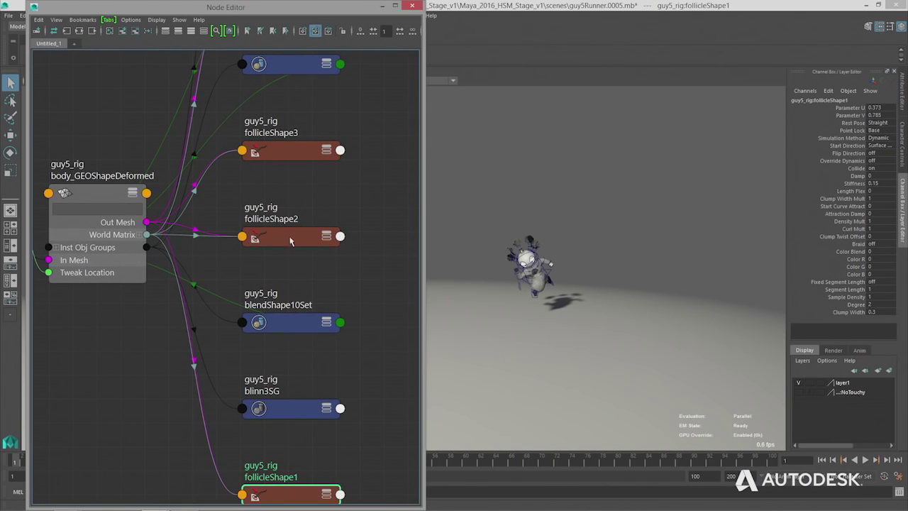
pyautogui.keyDown('shift'); pyautogui.click(289, 241); pyautogui.keyUp('shift')
pyautogui.keyDown('shift'); pyautogui.click(290, 155); pyautogui.keyUp('shift')
pyautogui.moveTo(289, 155); pyautogui.dragTo(264, 245, button='middle')
pyautogui.keyDown('shift'); pyautogui.click(265, 216); pyautogui.keyUp('shift')
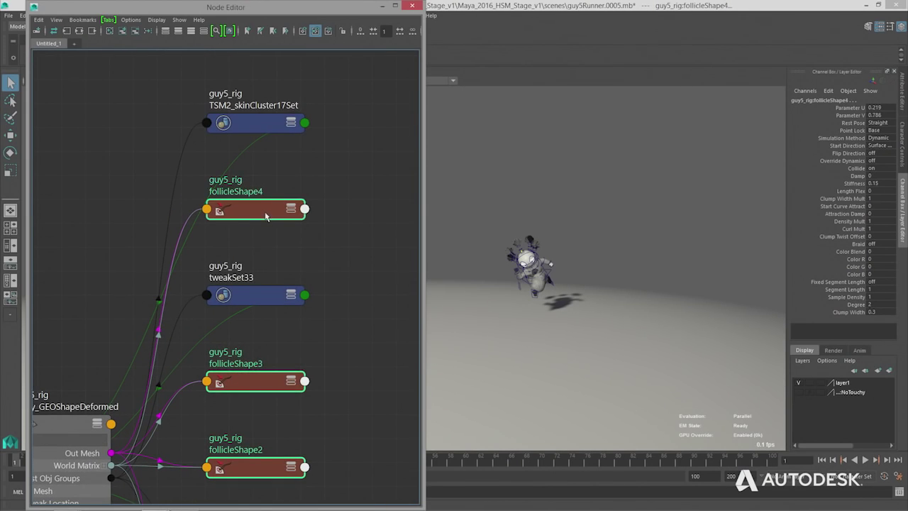
pyautogui.press('Delete')
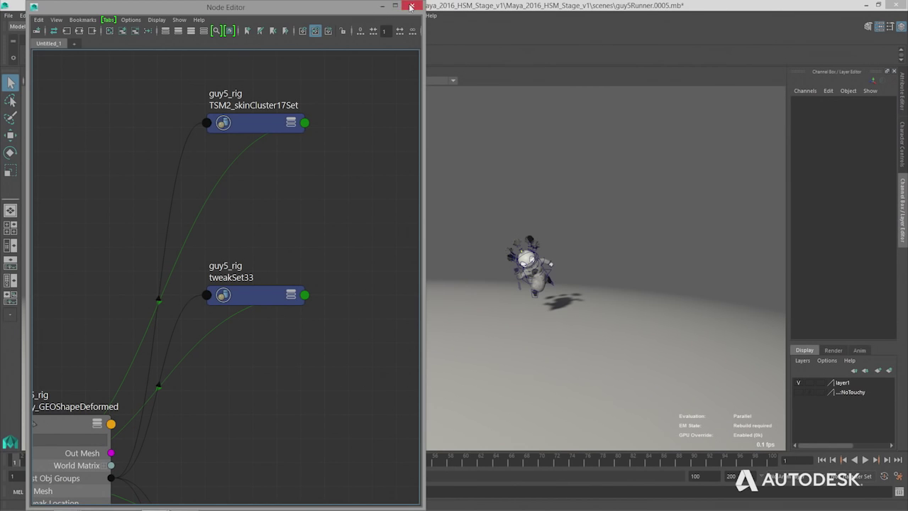
# Close the Node Editor and test the character animation's playback, returning to frame 1
pyautogui.click(410, 6)
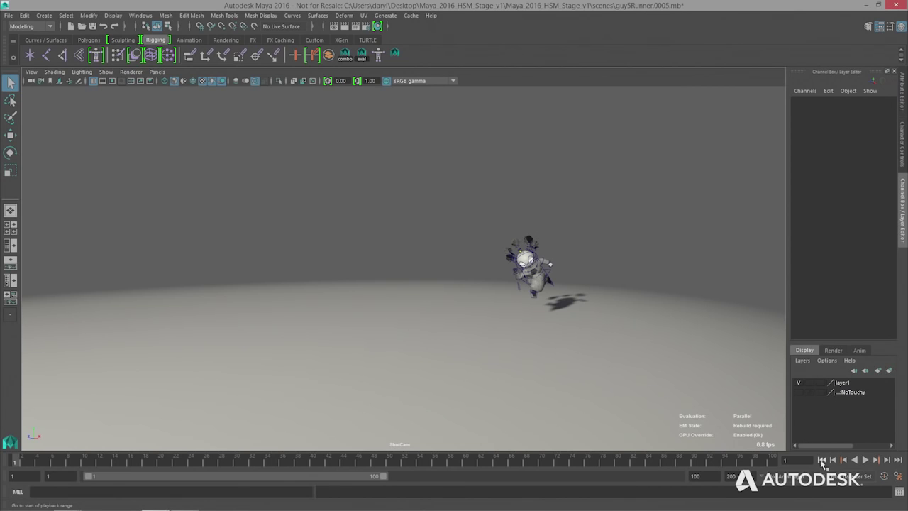
pyautogui.click(865, 459)
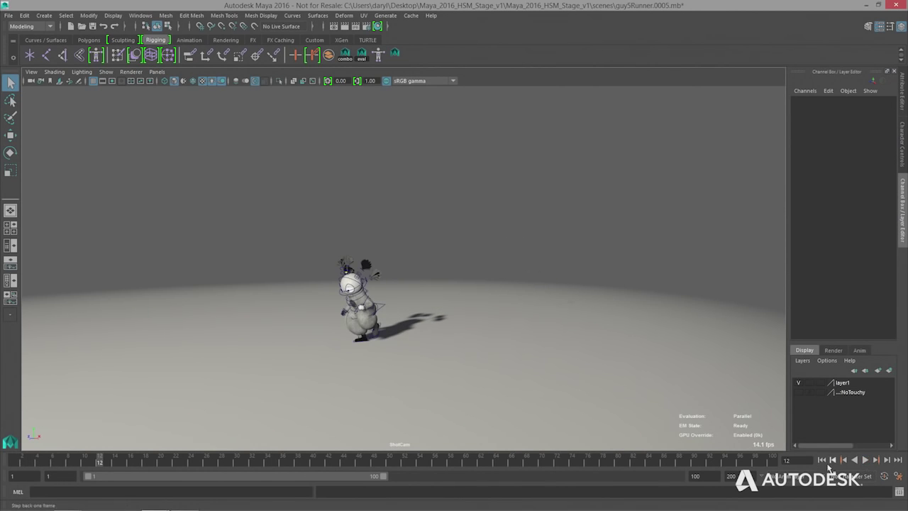
pyautogui.click(820, 460)
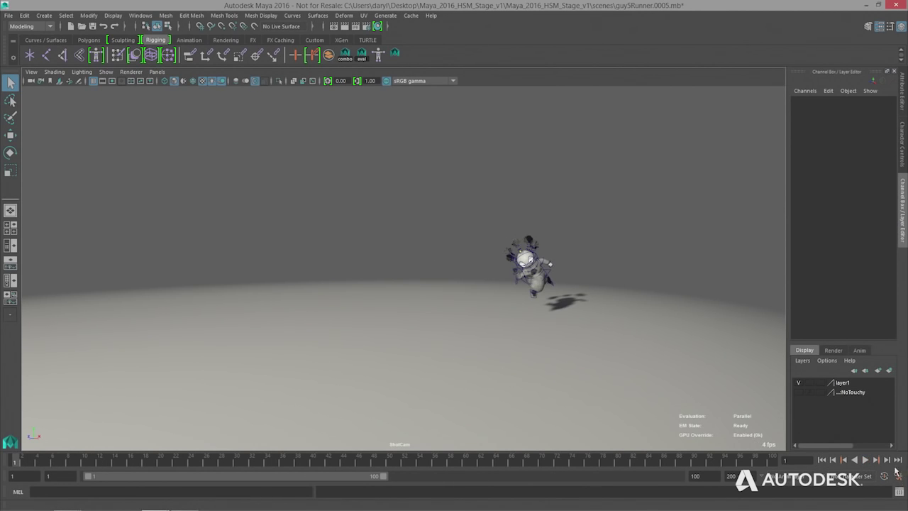
# Turn GPU Override off and back on in the animation preferences and play the animation from the first frame
pyautogui.click(902, 480)
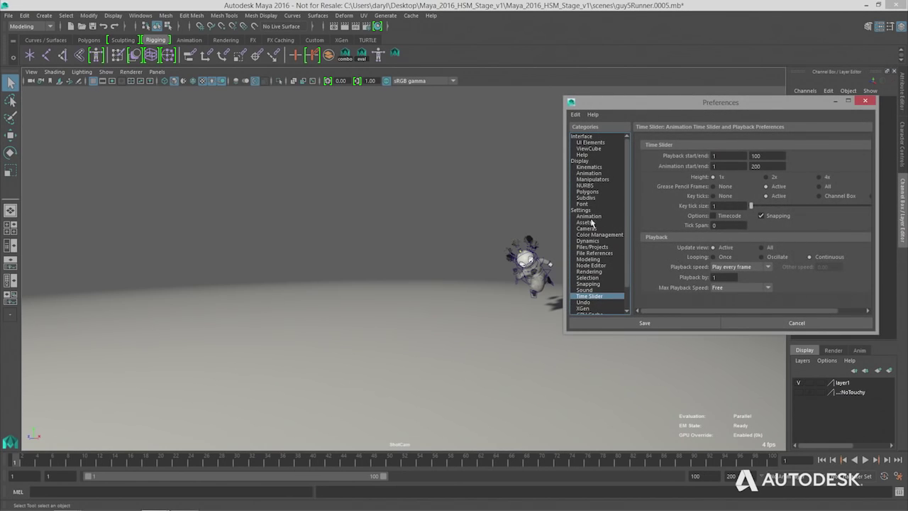
pyautogui.click(588, 216)
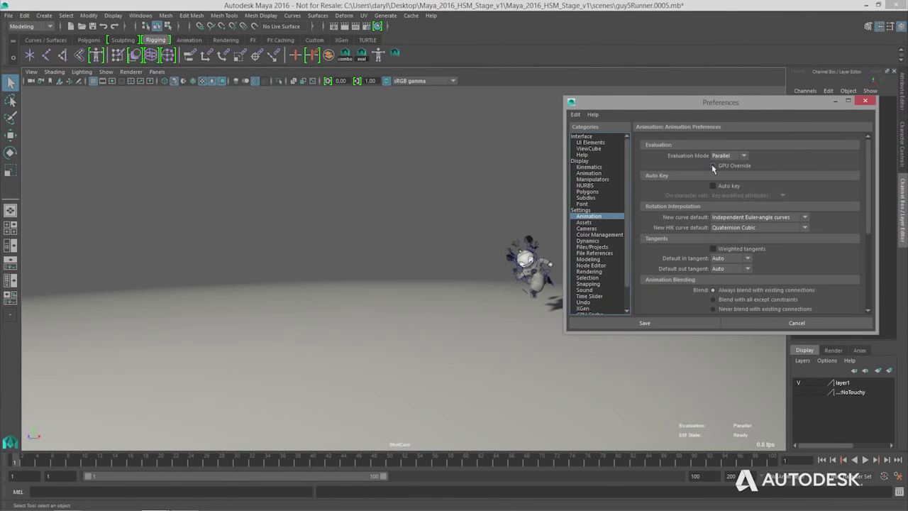
pyautogui.click(825, 461)
pyautogui.click(865, 459)
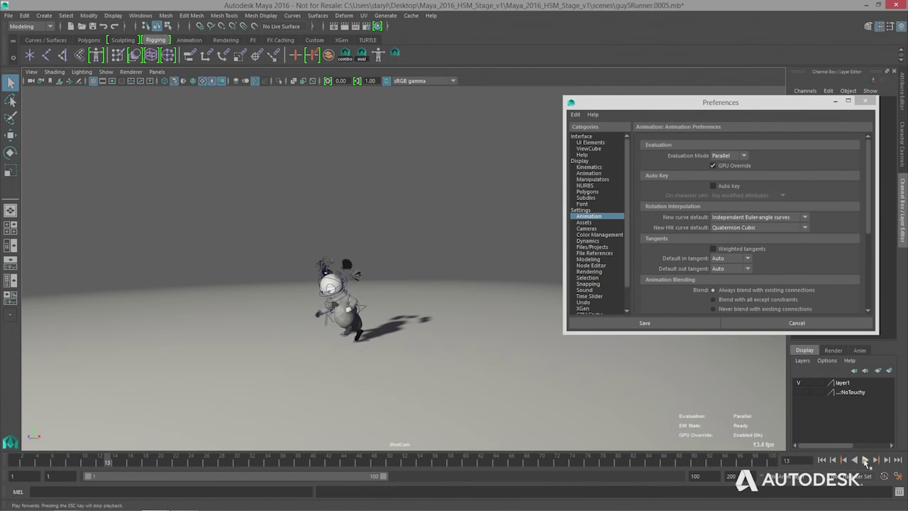
# Select the character's body_GEO mesh and turn on the Poly Count heads-up display to examine its vertex count
pyautogui.keyDown('alt'); pyautogui.moveTo(341, 368); pyautogui.dragTo(397, 376, button='right'); pyautogui.keyUp('alt')
pyautogui.keyDown('alt'); pyautogui.moveTo(397, 426); pyautogui.dragTo(361, 268, button='middle'); pyautogui.keyUp('alt')
pyautogui.keyDown('alt'); pyautogui.moveTo(361, 268); pyautogui.dragTo(354, 305, button='right'); pyautogui.keyUp('alt')
pyautogui.click(277, 339)
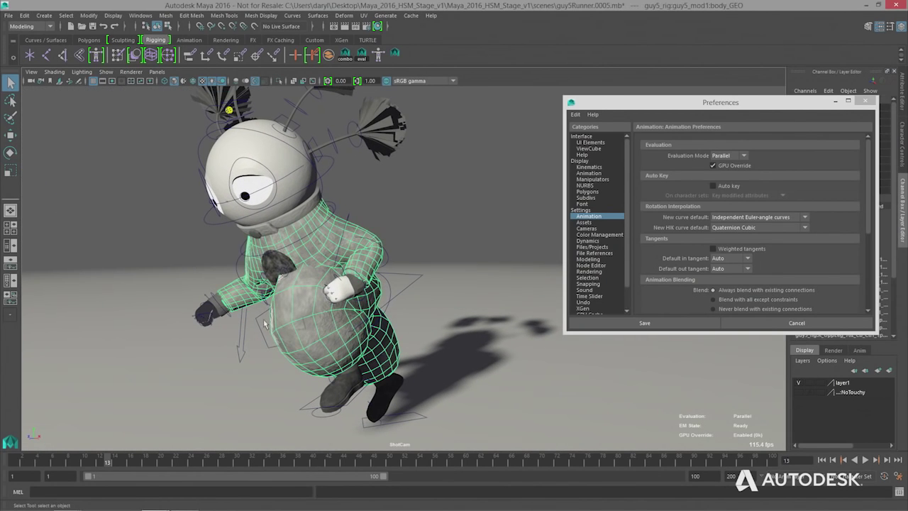
pyautogui.keyDown('alt'); pyautogui.moveTo(276, 339); pyautogui.dragTo(312, 298); pyautogui.keyUp('alt')
pyautogui.click(137, 16)
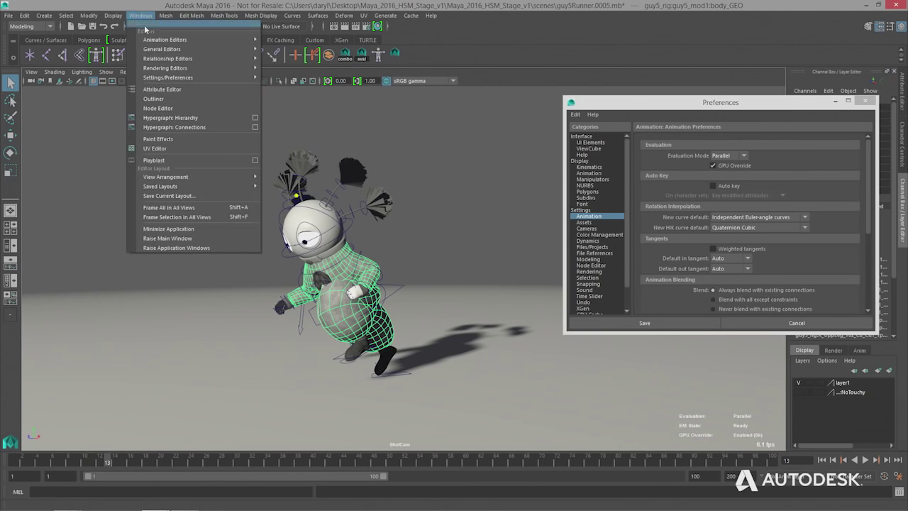
pyautogui.moveTo(131, 51)
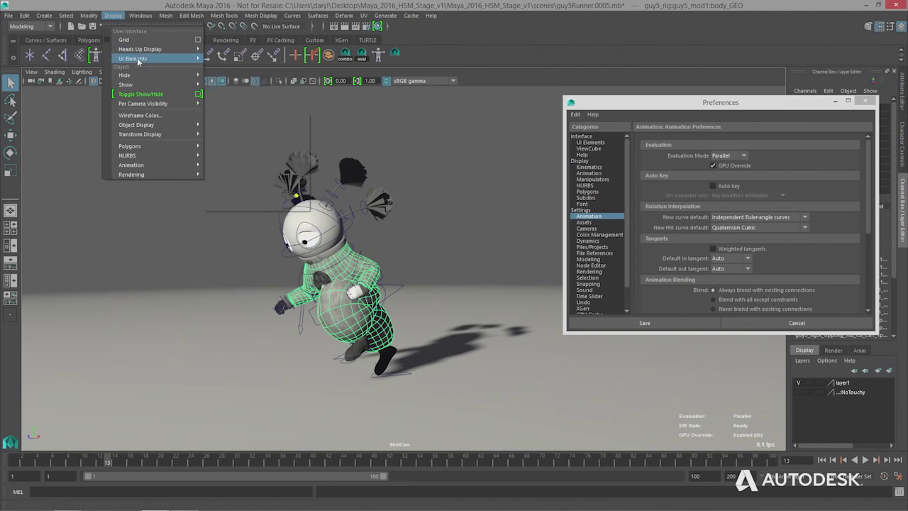
pyautogui.moveTo(170, 49)
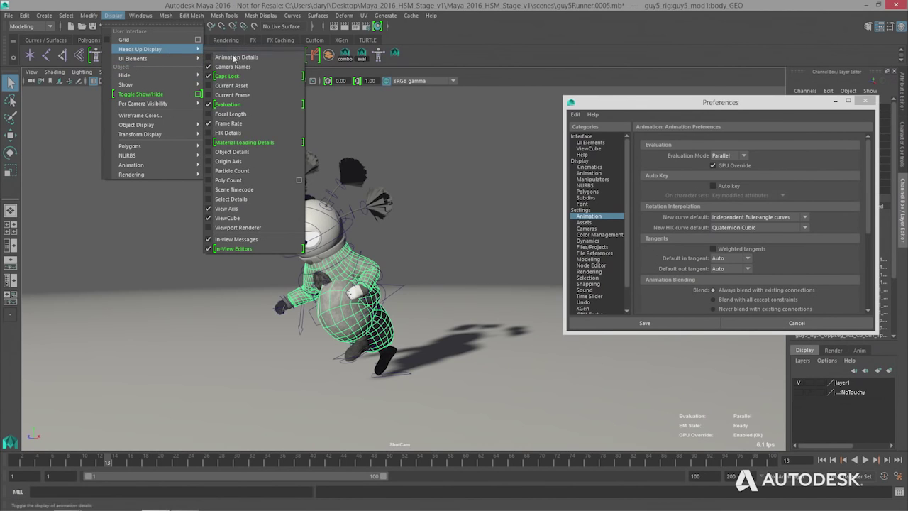
pyautogui.click(238, 181)
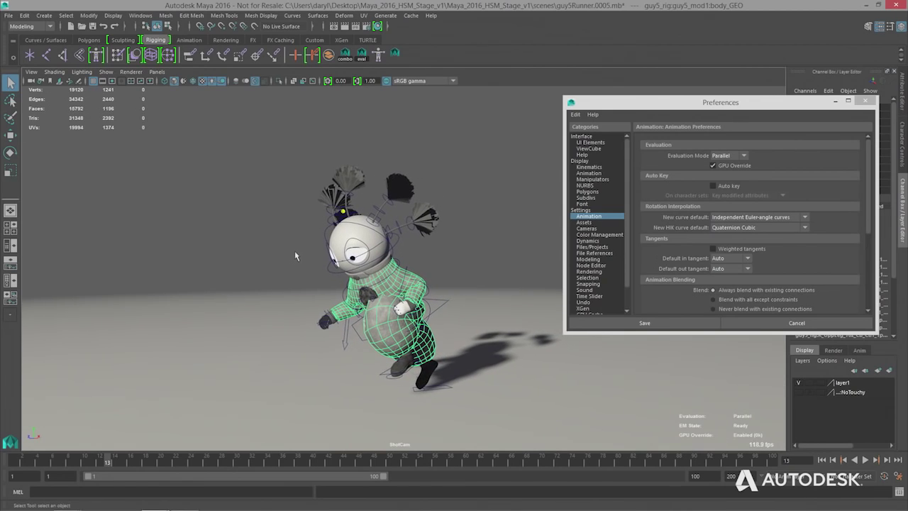
pyautogui.keyDown('alt'); pyautogui.moveTo(293, 251); pyautogui.dragTo(303, 256); pyautogui.keyUp('alt')
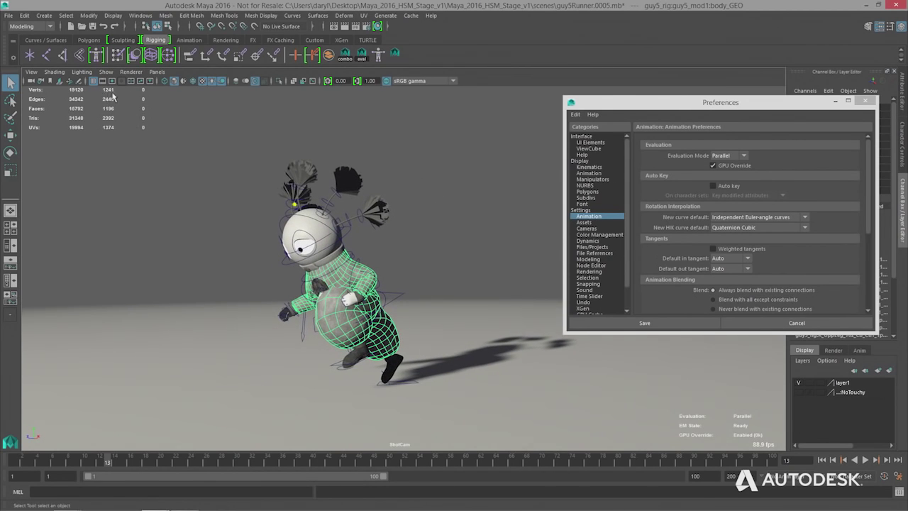
pyautogui.keyDown('alt'); pyautogui.moveTo(348, 268); pyautogui.dragTo(388, 270, button='middle'); pyautogui.keyUp('alt')
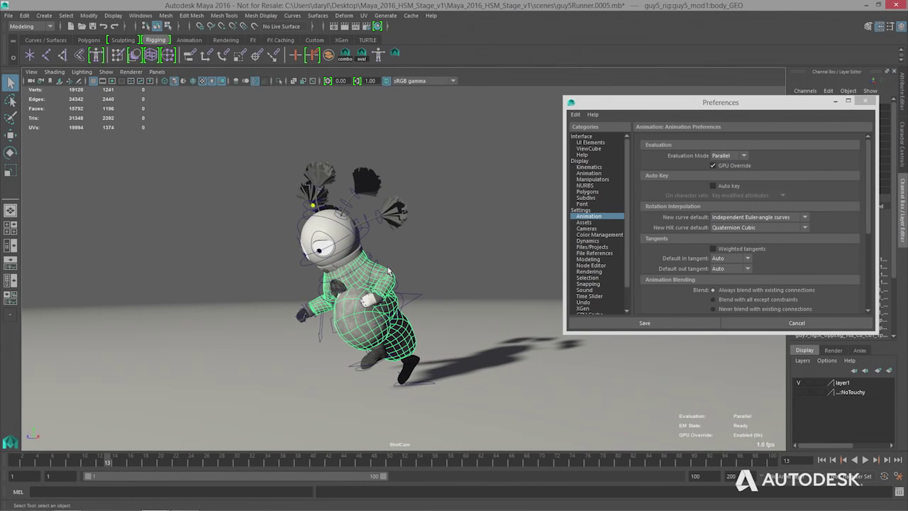
# Display the body mesh with smooth mesh preview and return the animation to frame 1
pyautogui.press('3')
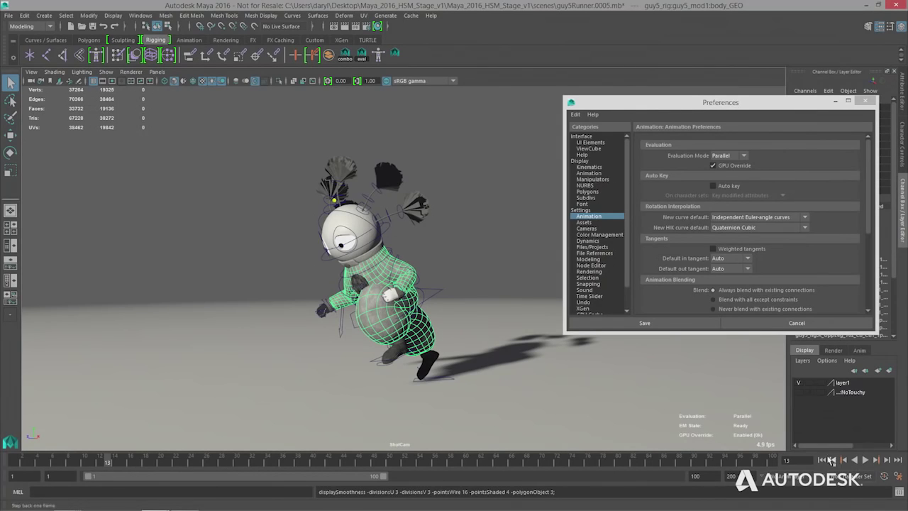
pyautogui.click(821, 460)
pyautogui.hotkey('alt', 'v')
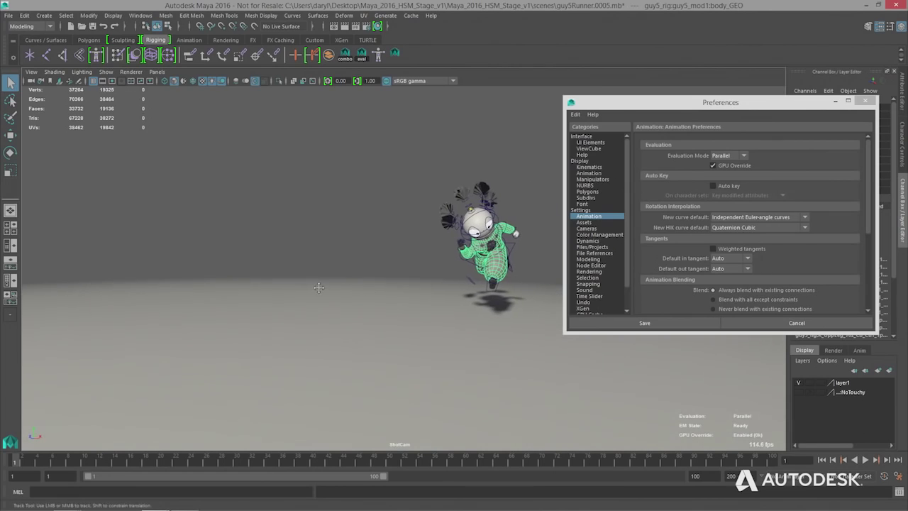
# Hide the Poly Count heads-up display
pyautogui.press('space')
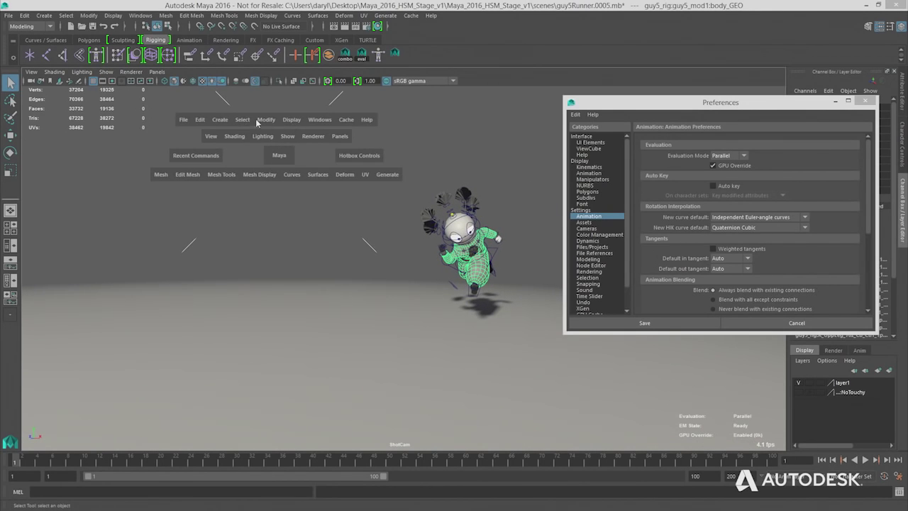
pyautogui.click(291, 121)
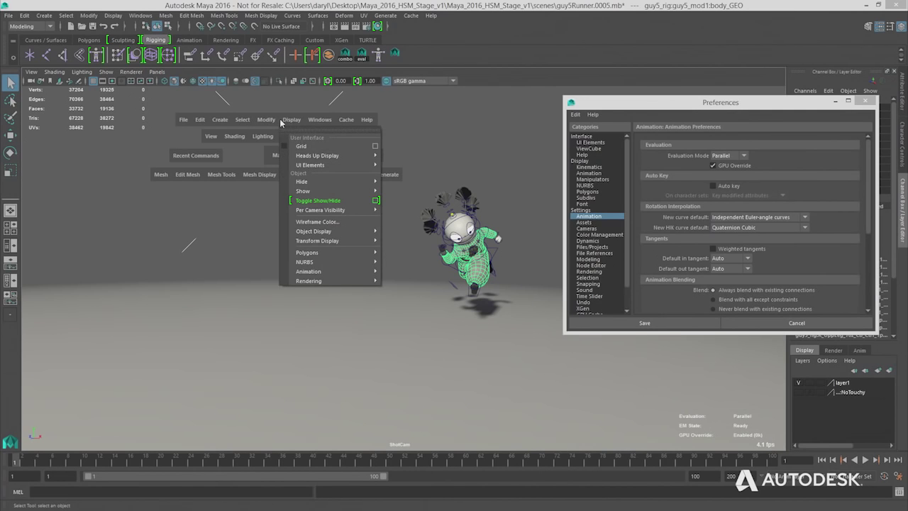
pyautogui.moveTo(333, 156)
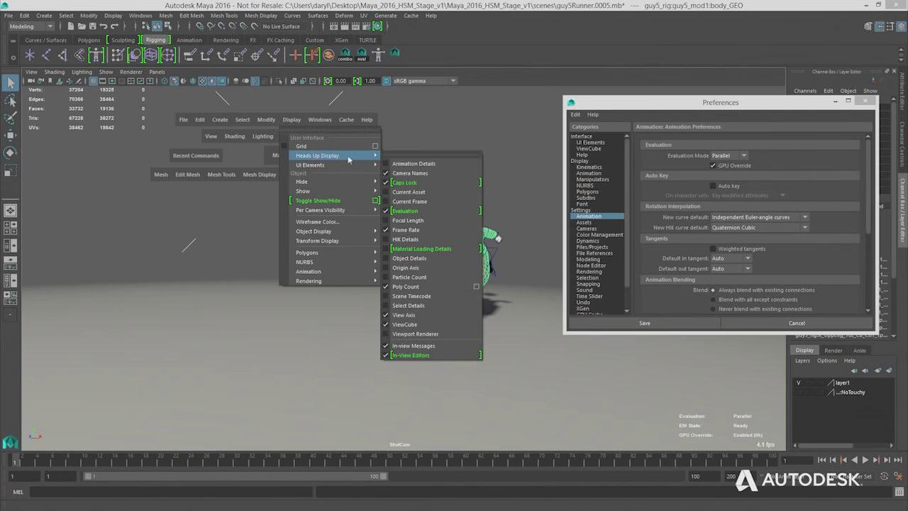
pyautogui.click(441, 287)
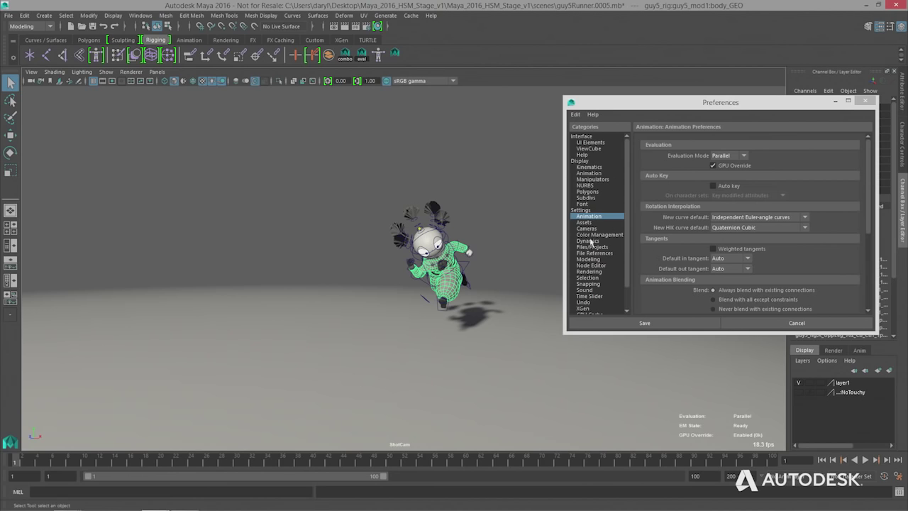
# Turn GPU Override off and on again for the smoothed body mesh and clear the selection
pyautogui.click(713, 165)
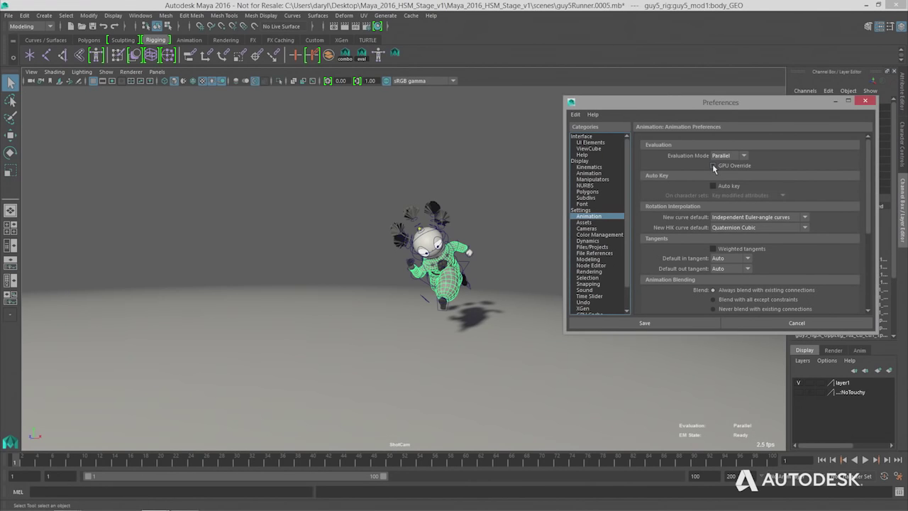
pyautogui.click(713, 166)
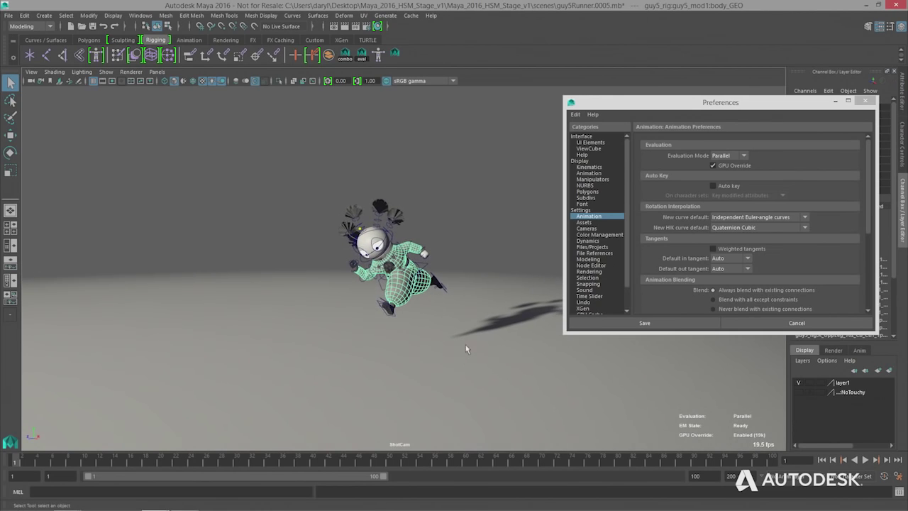
pyautogui.click(441, 227)
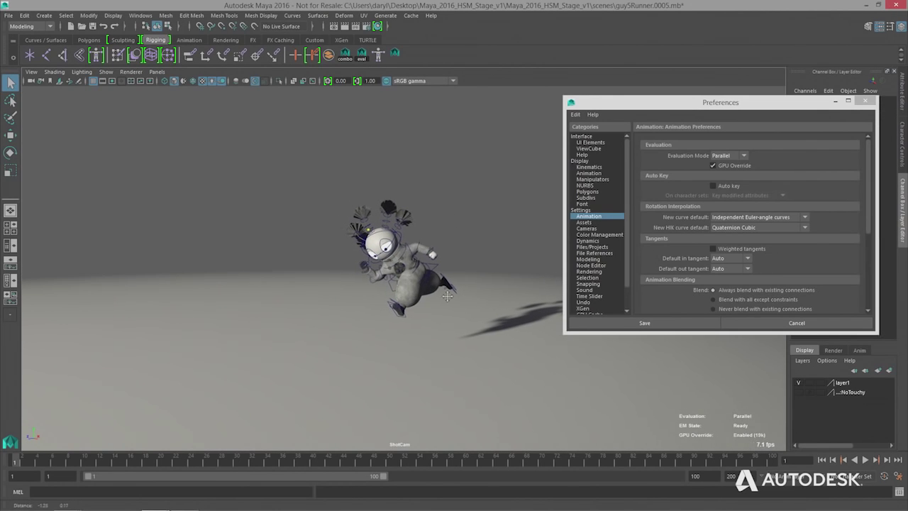